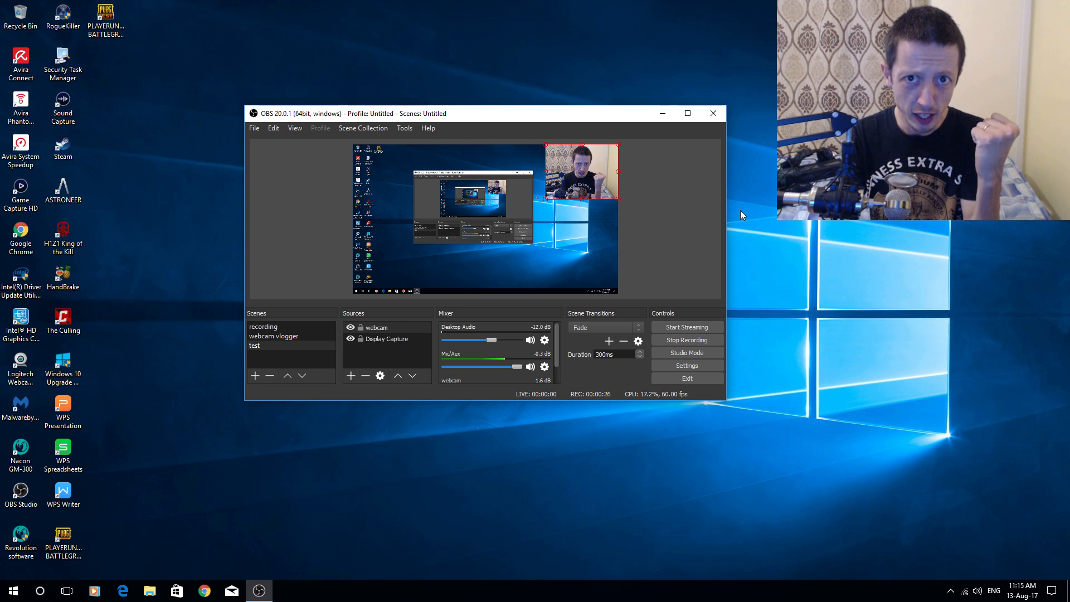
drag(563, 123, 468, 145)
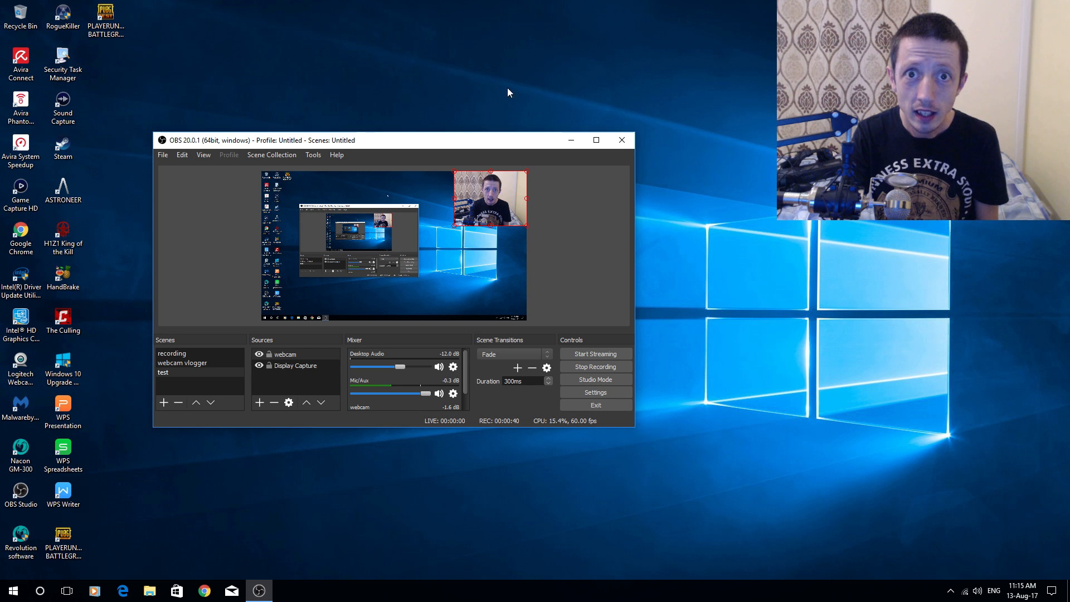
drag(460, 139, 421, 106)
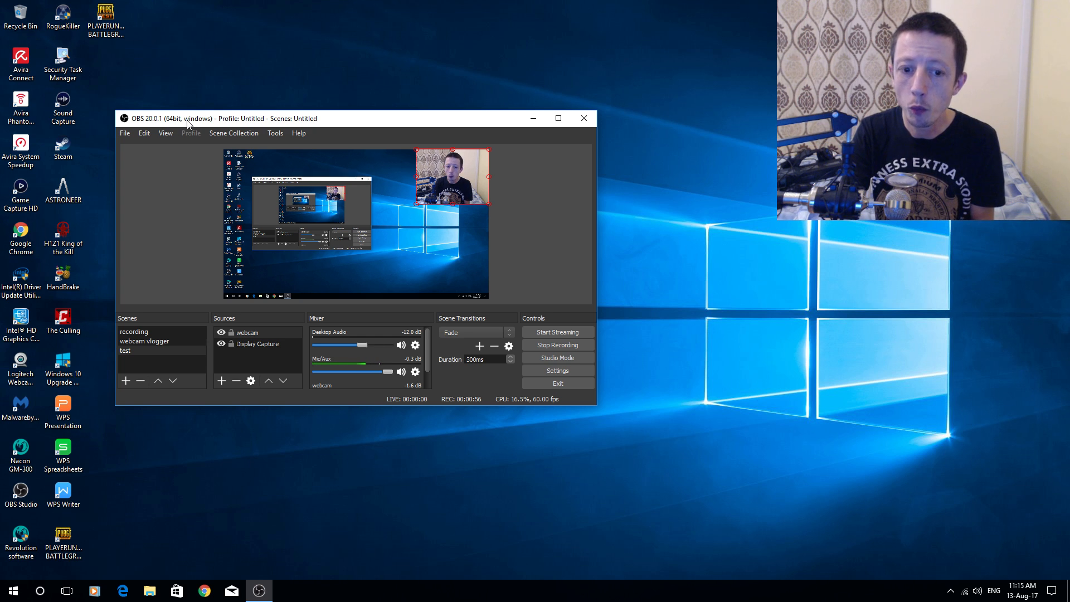
drag(324, 122, 354, 130)
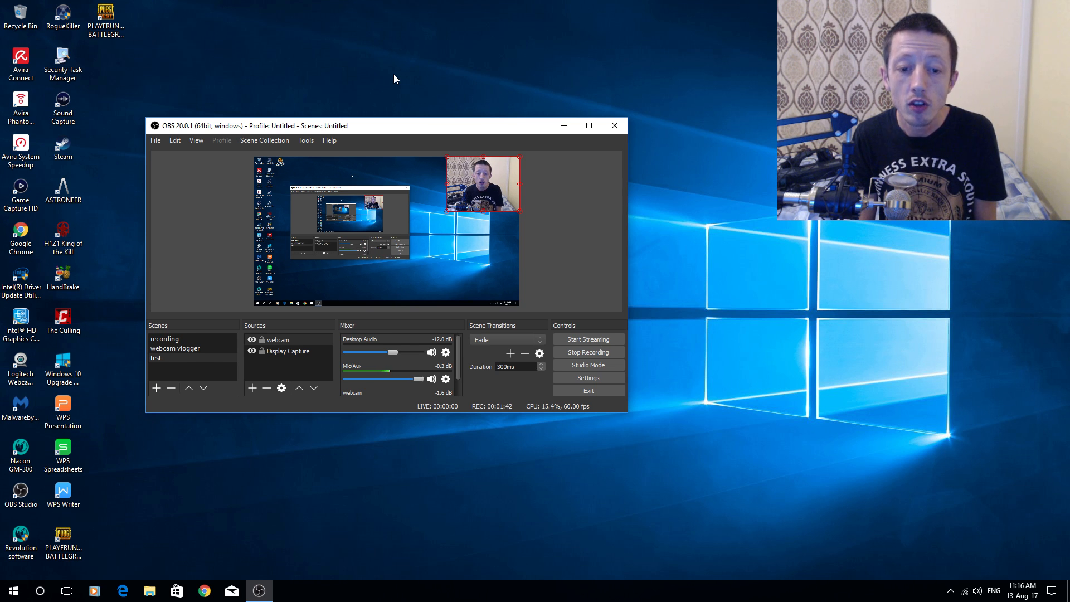
drag(430, 132, 396, 108)
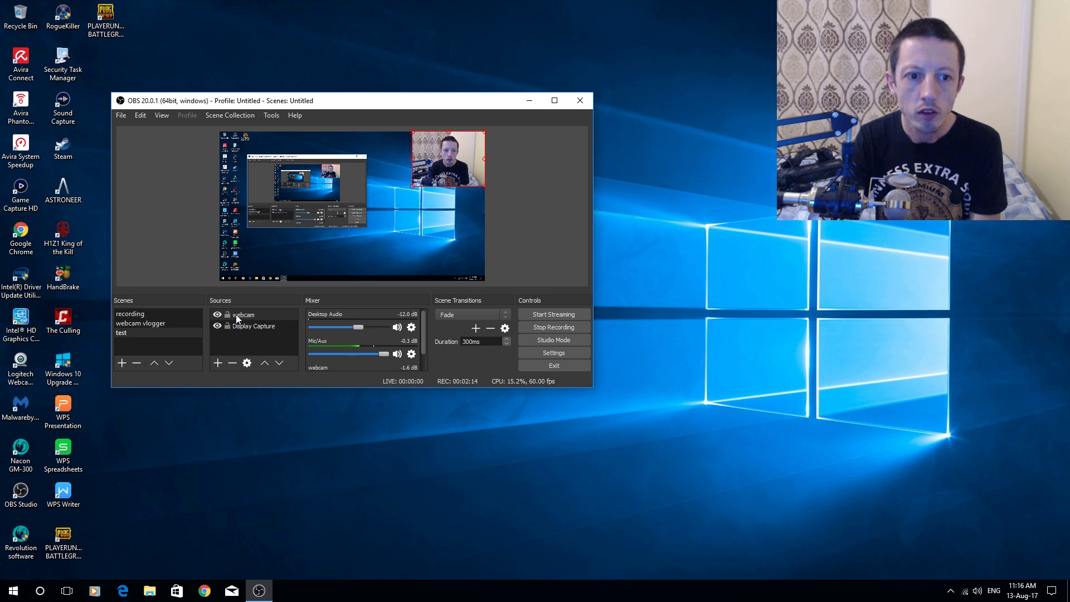
click(217, 362)
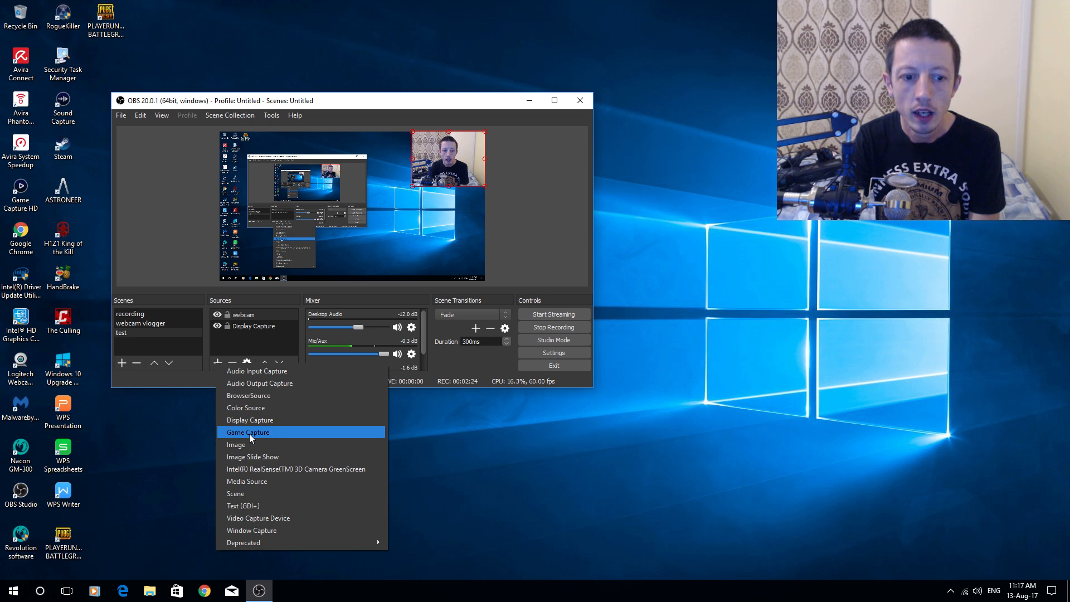
click(161, 465)
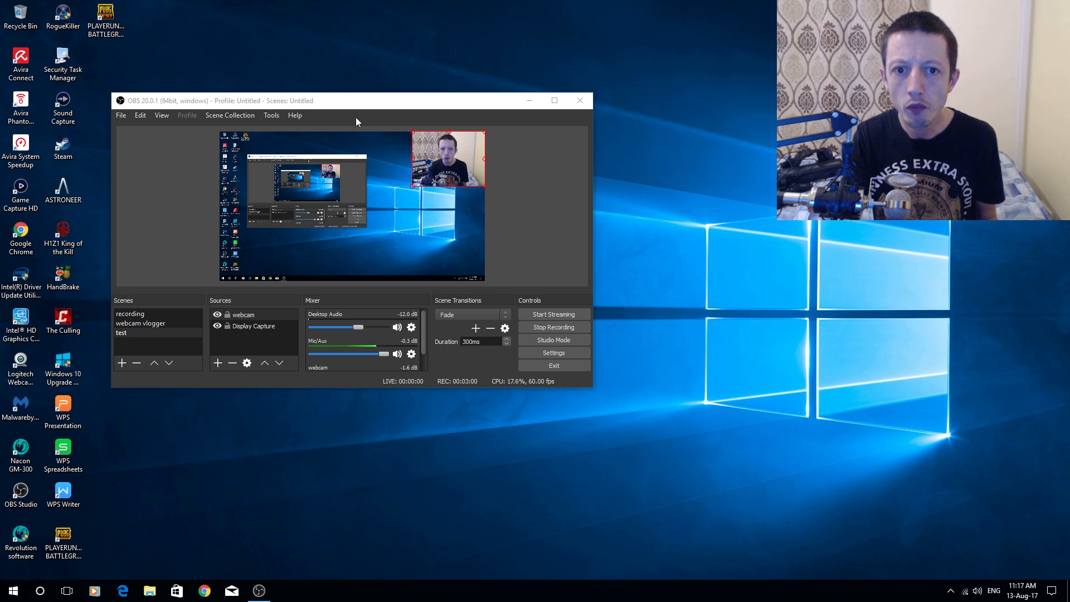
drag(353, 103, 393, 102)
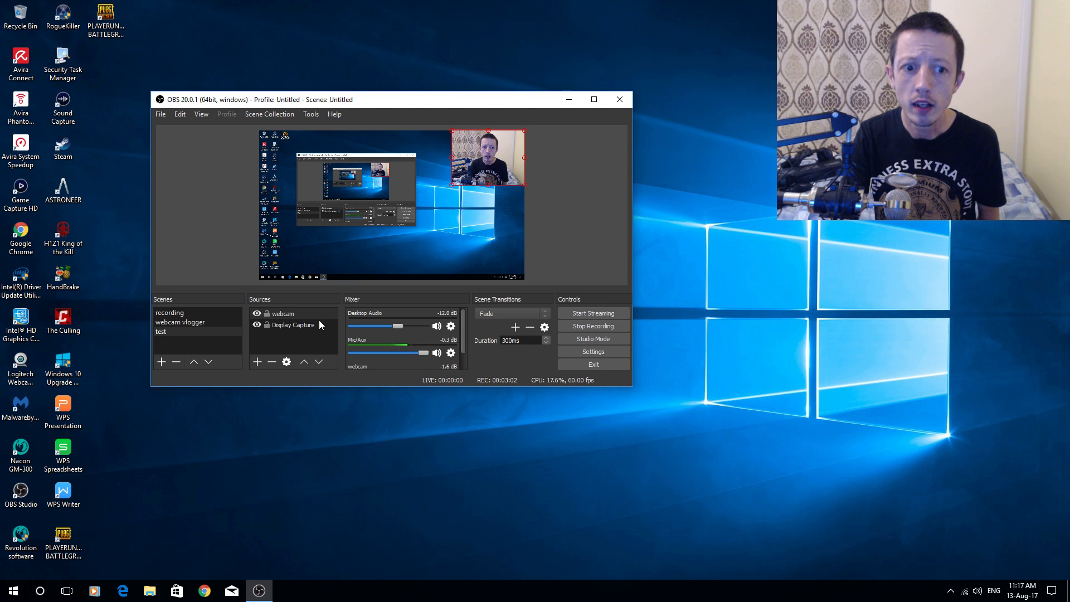
Add a new Display Capture source to the test scene and view the displays available for capture.
click(257, 362)
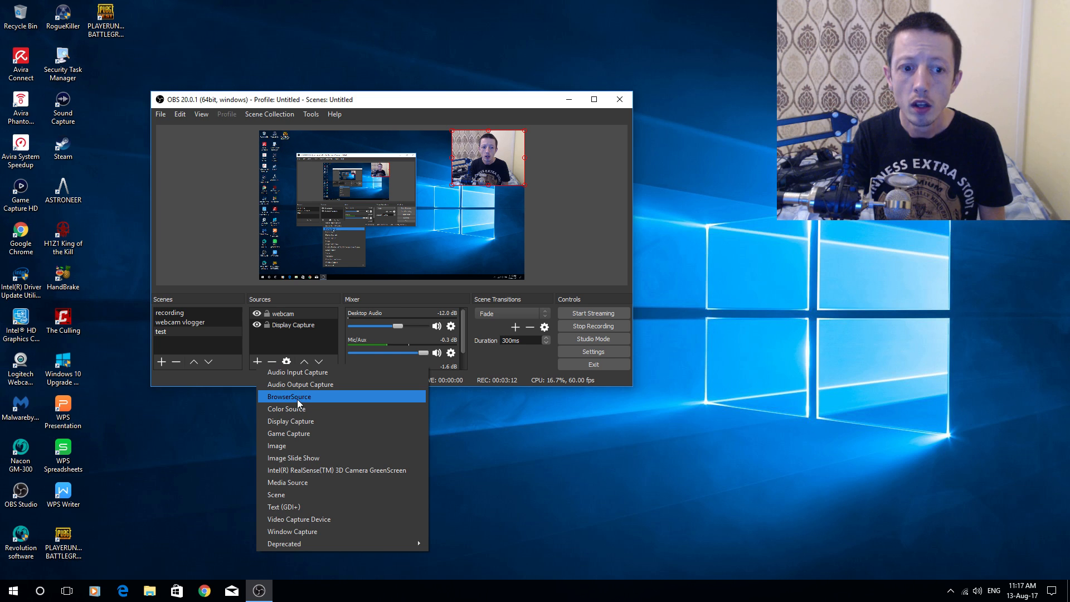
click(296, 421)
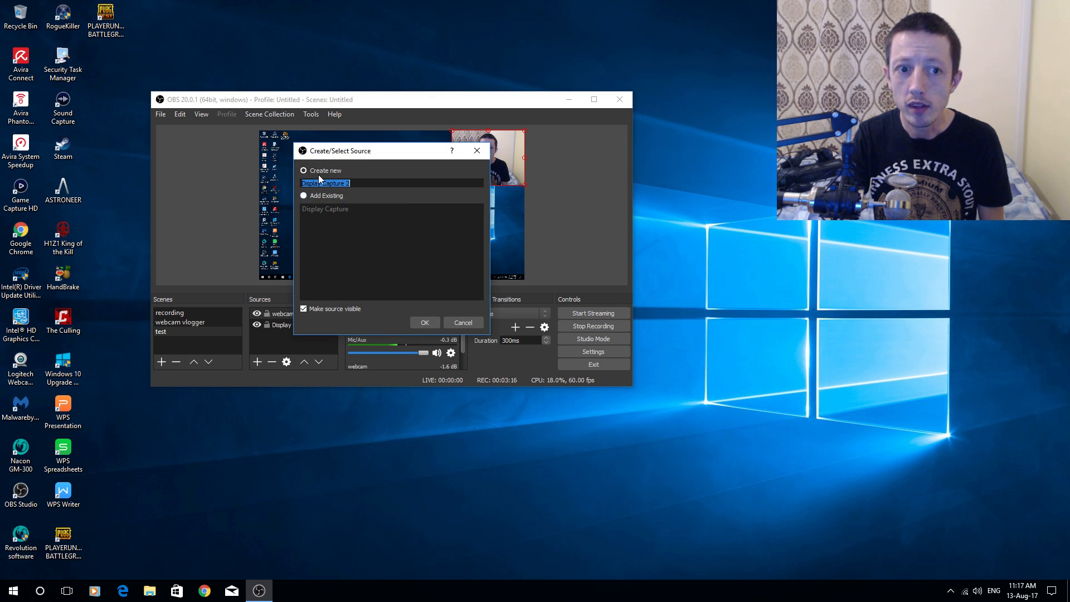
click(422, 322)
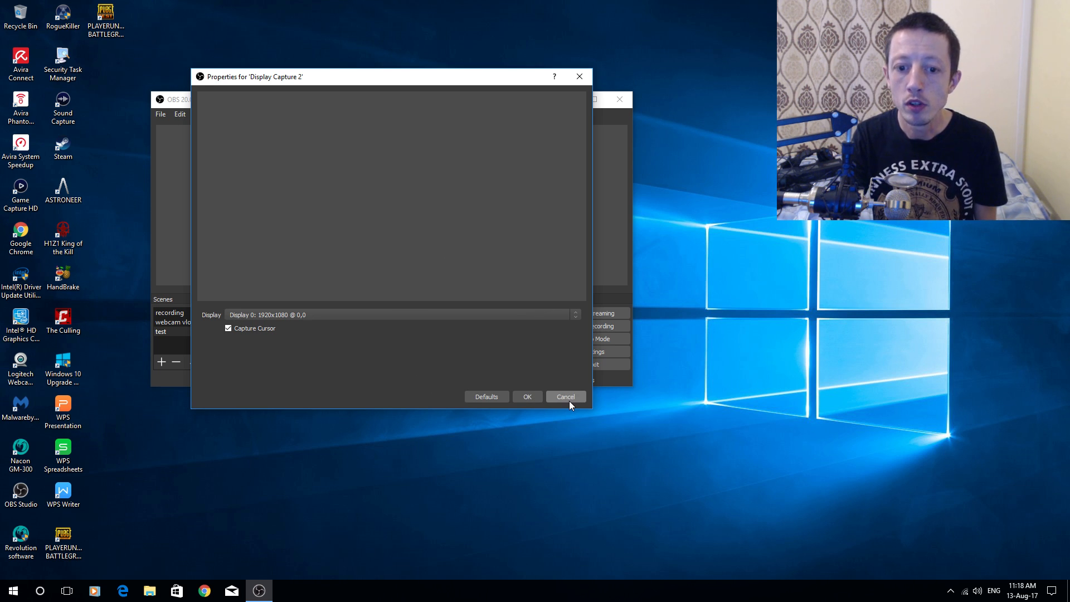
click(351, 318)
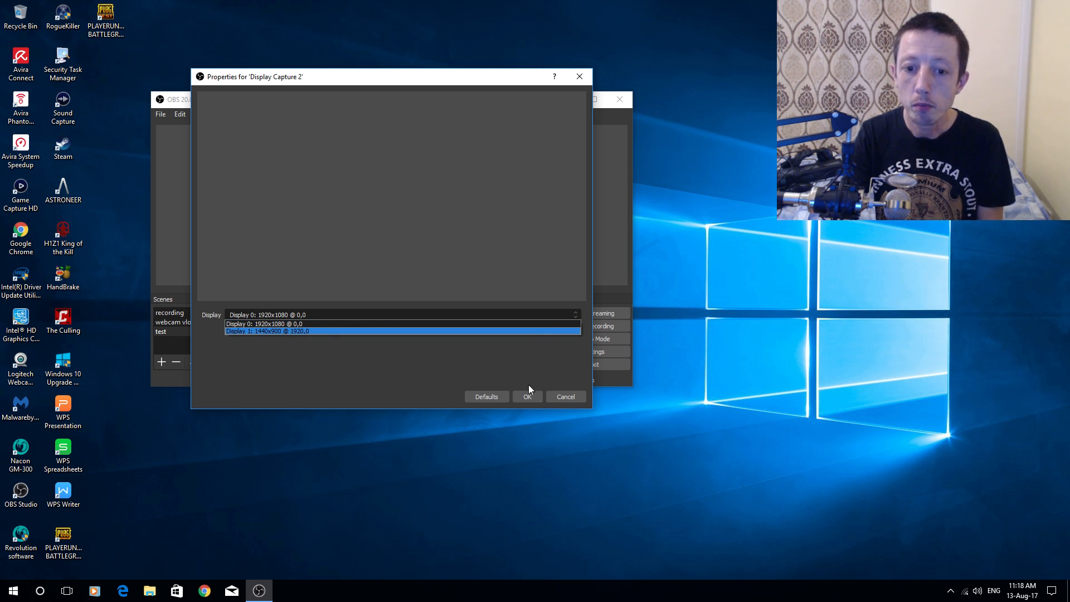
click(563, 394)
click(563, 393)
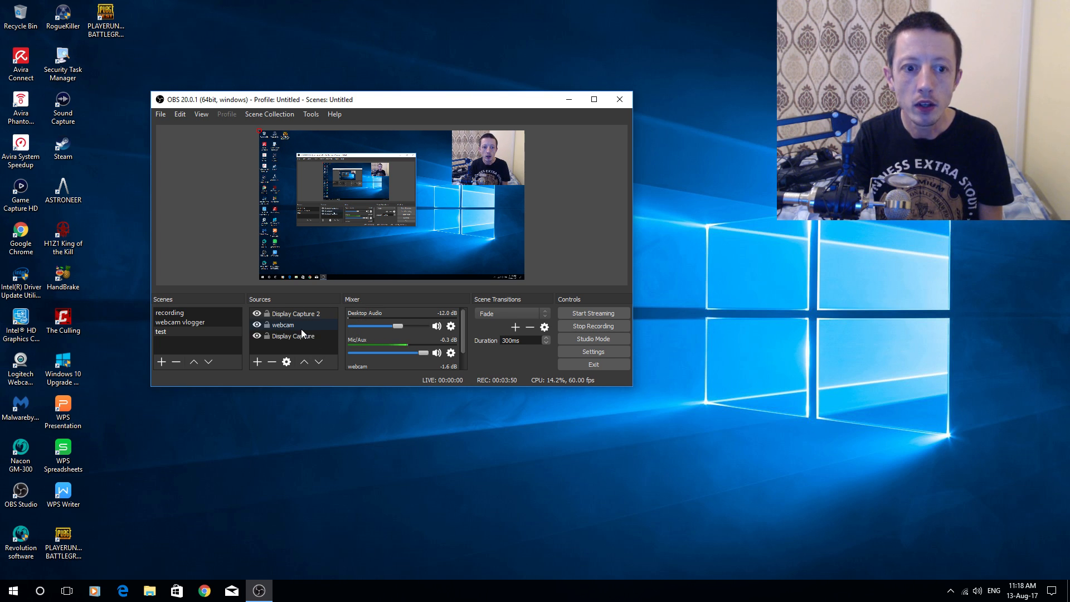
Remove the Display Capture 2 source from the test scene.
click(286, 333)
click(289, 315)
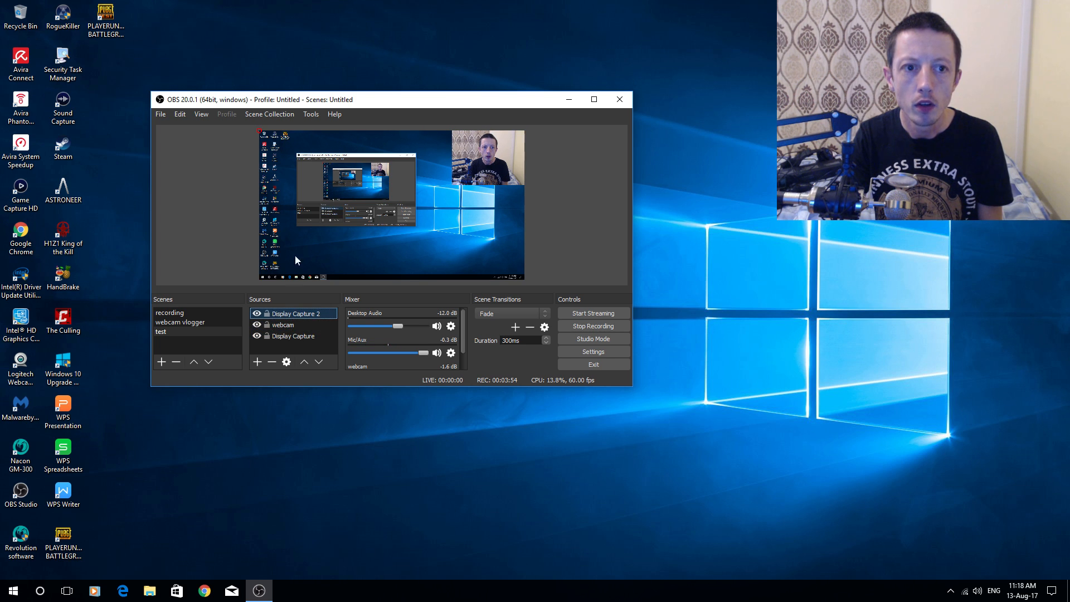
right_click(302, 314)
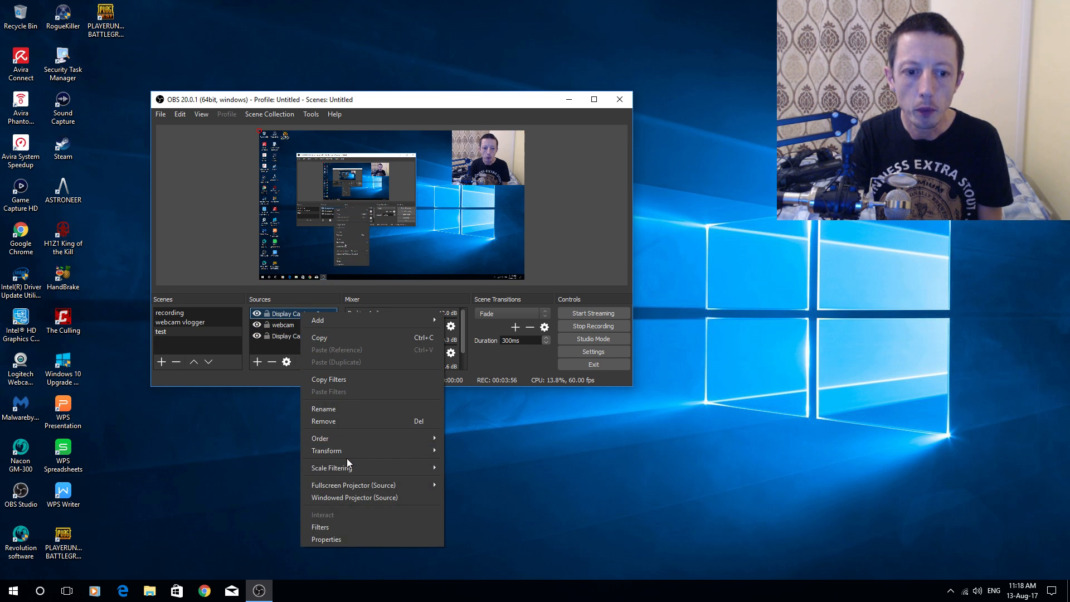
click(326, 421)
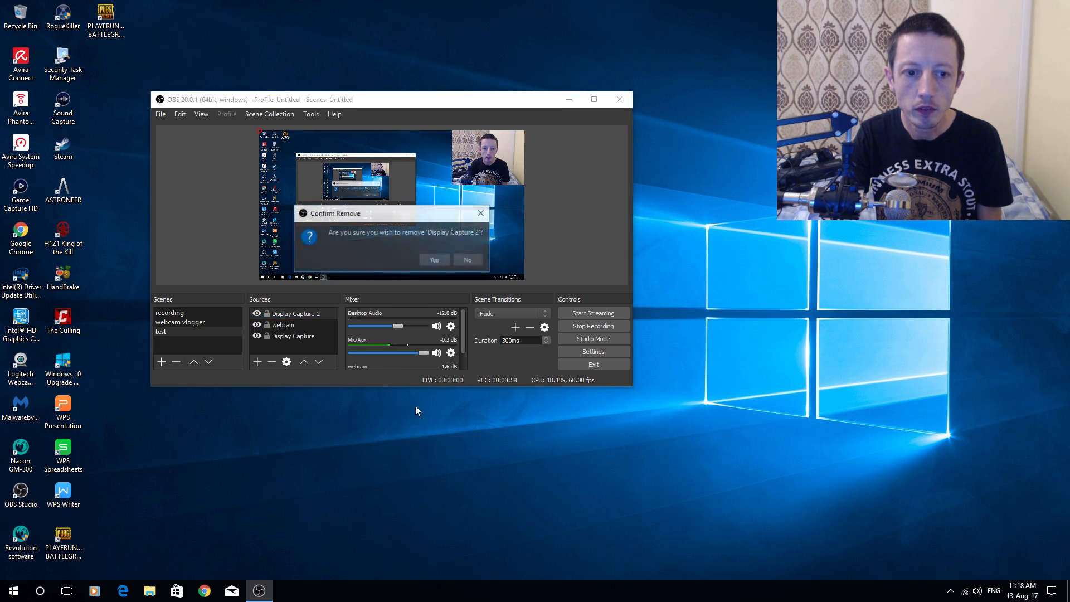
click(438, 261)
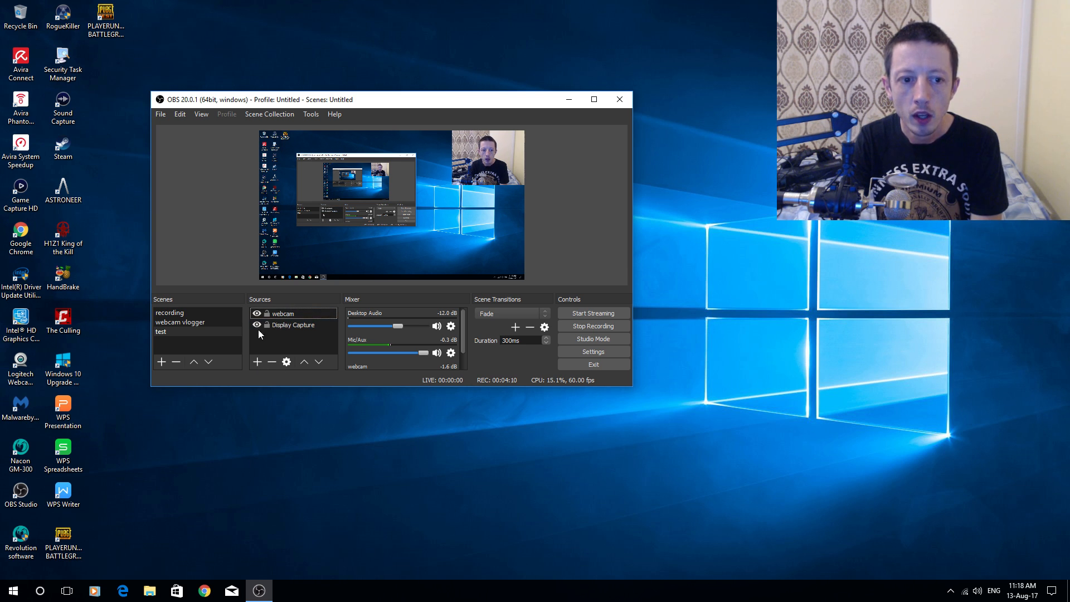
Select the webcam source and enlarge it slightly from its lower-left corner in the preview.
click(256, 360)
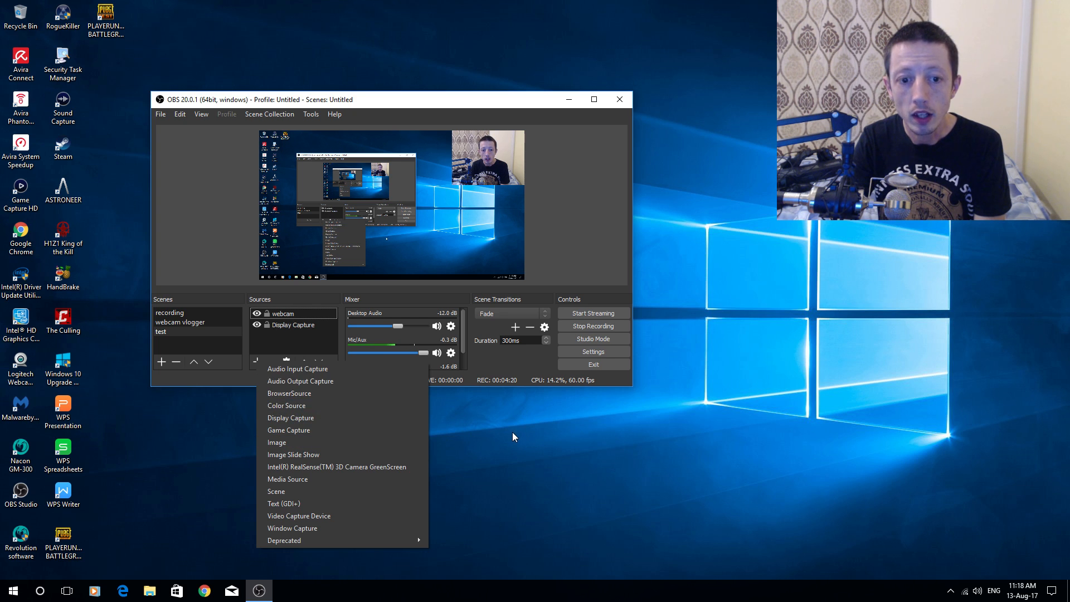
click(286, 341)
click(289, 314)
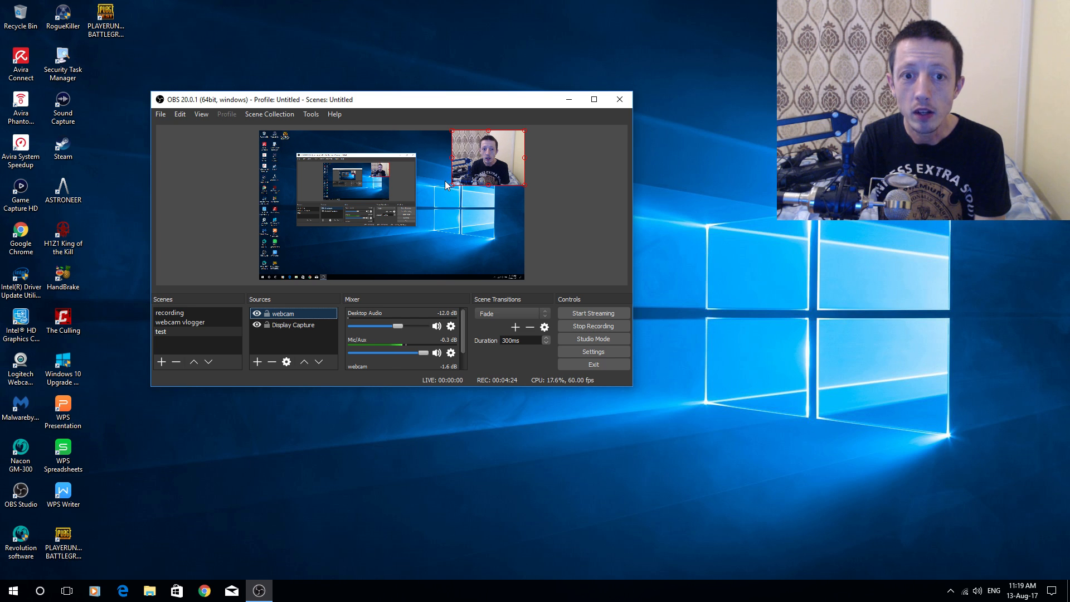
mouse_move(453, 189)
mouse_down()
mouse_move(430, 205)
mouse_move(459, 186)
mouse_move(450, 186)
mouse_up()
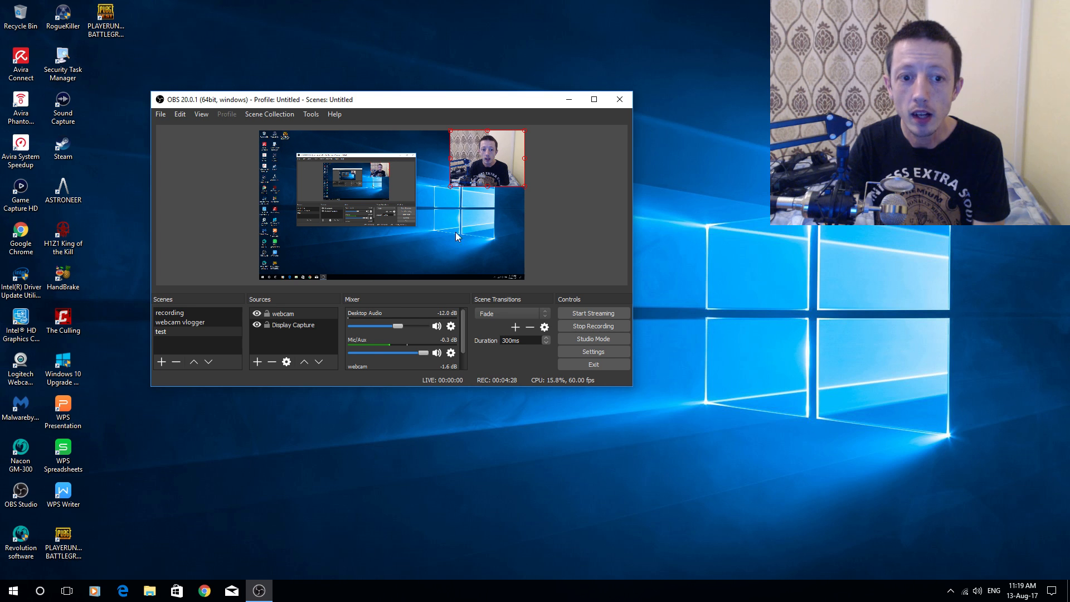
Open the settings and review the output options for streaming, recording and audio tracks.
drag(441, 102, 449, 103)
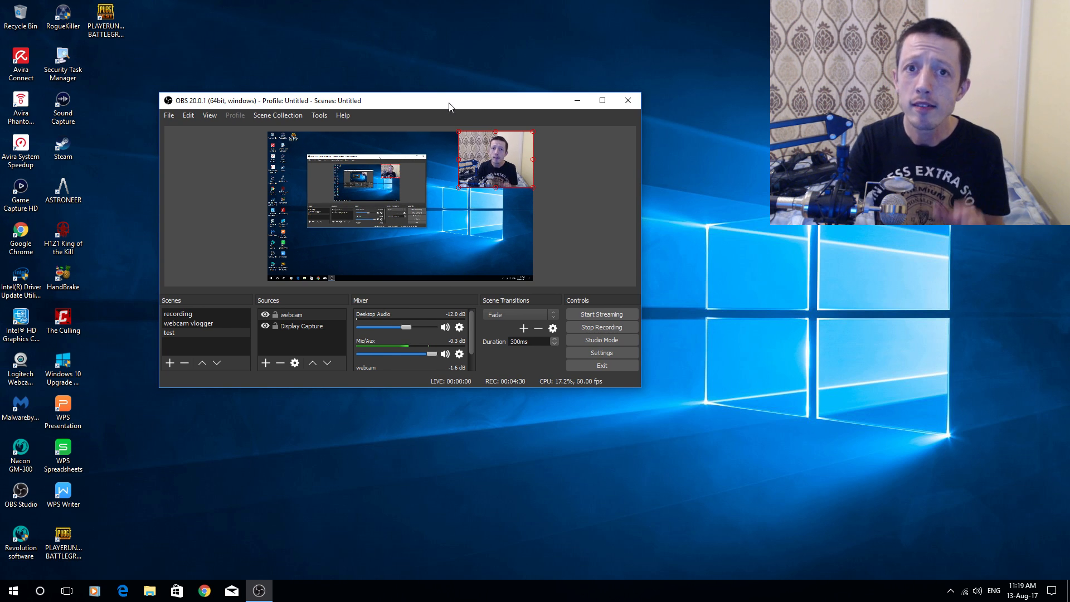
click(603, 354)
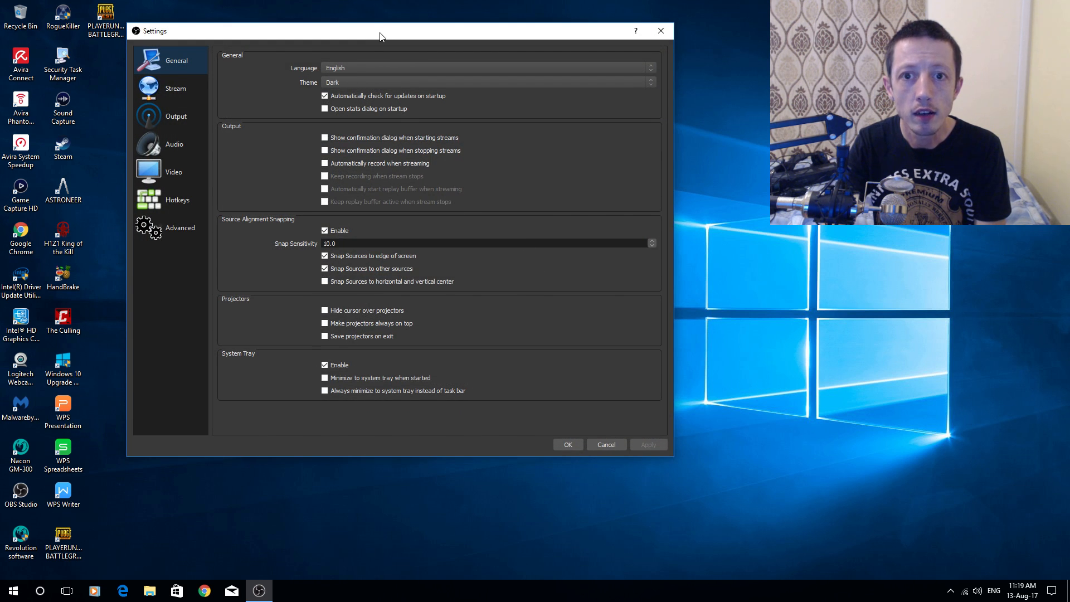
drag(379, 33, 459, 62)
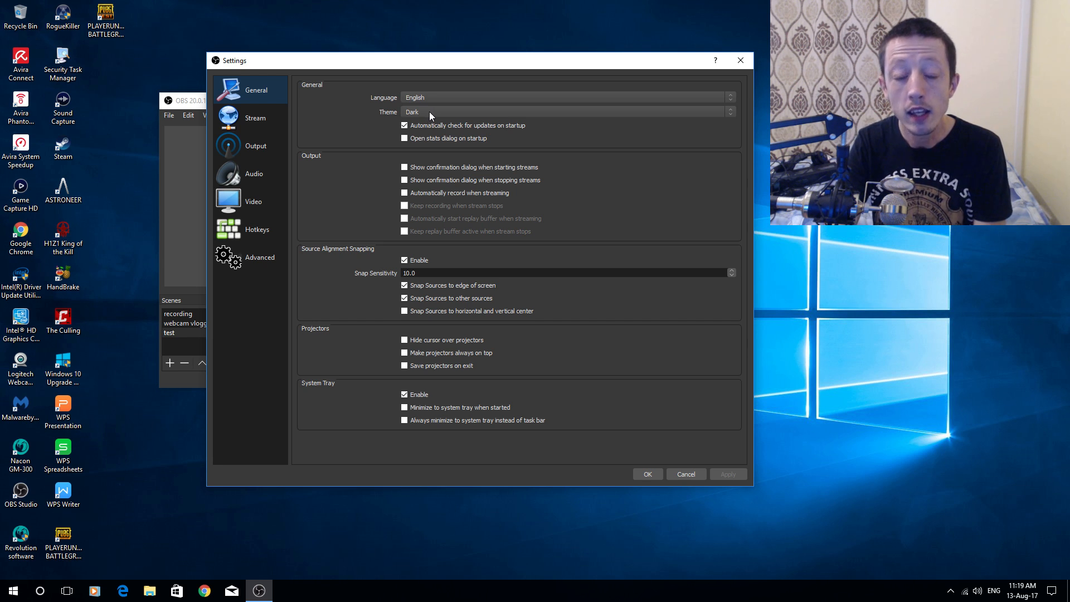
click(266, 169)
click(260, 152)
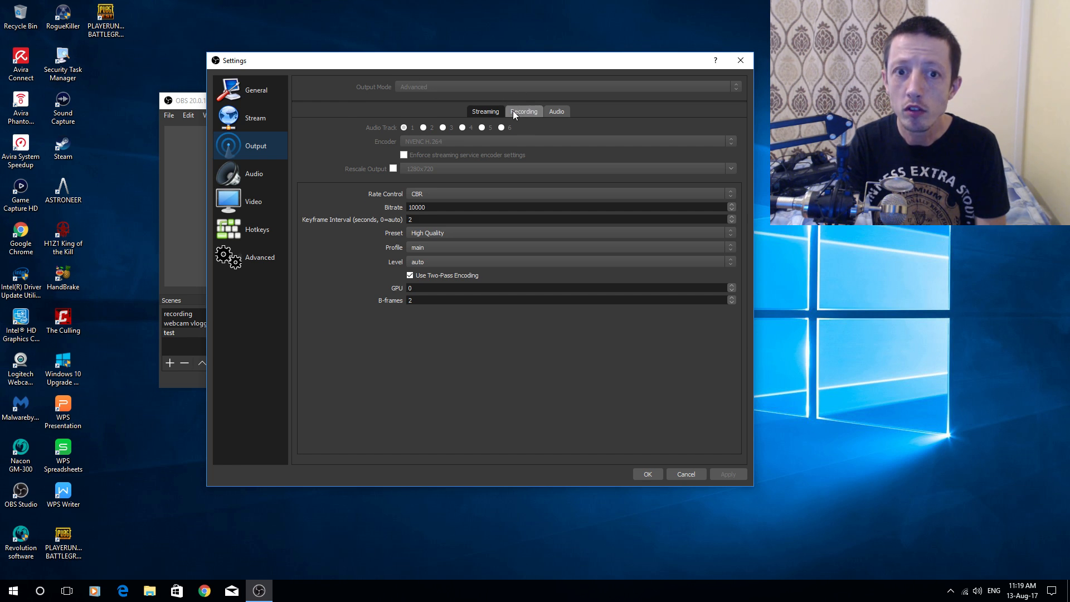
click(527, 111)
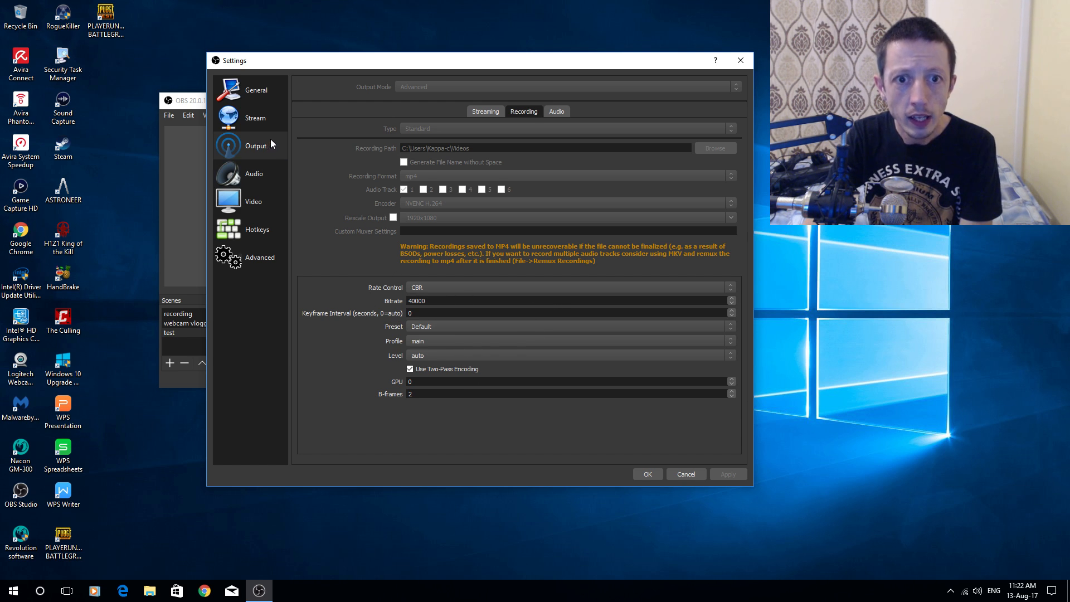
click(563, 109)
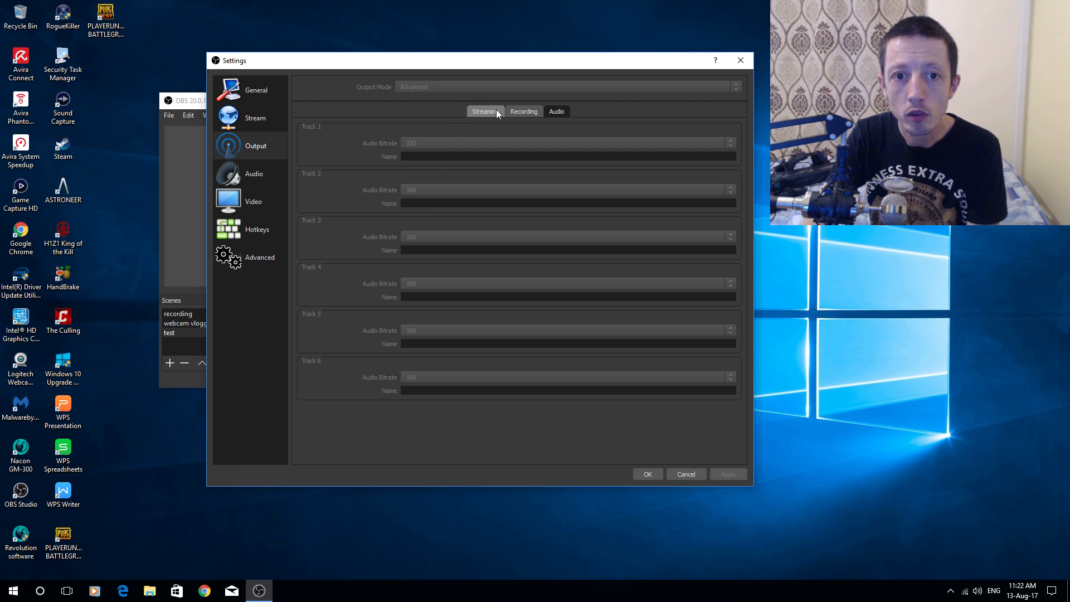
click(529, 112)
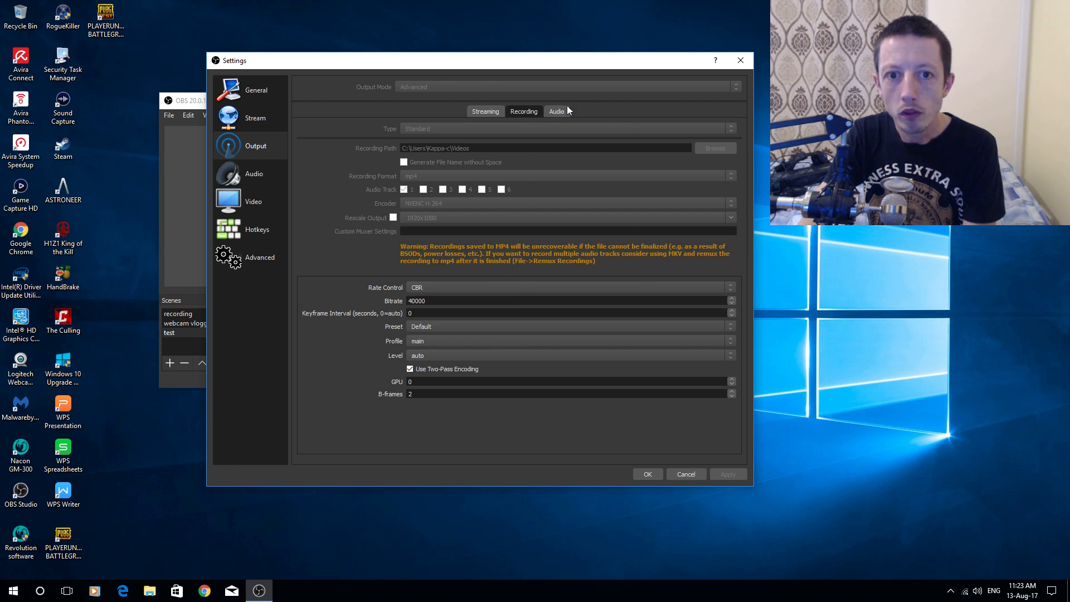
Show the audio settings and check the Realtek microphone's default format in the Windows recording devices.
click(265, 177)
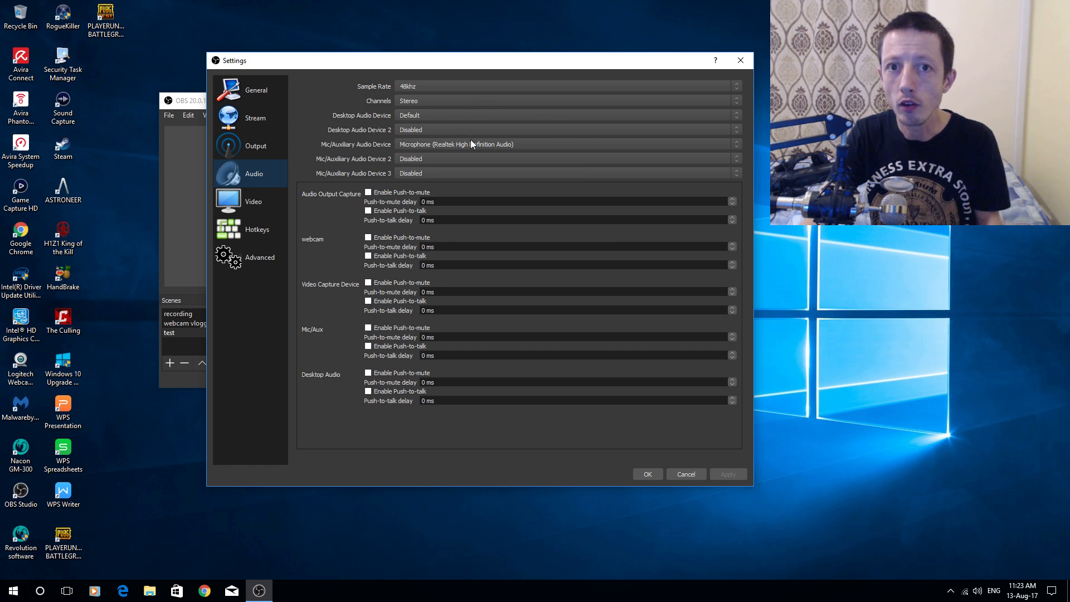
click(978, 592)
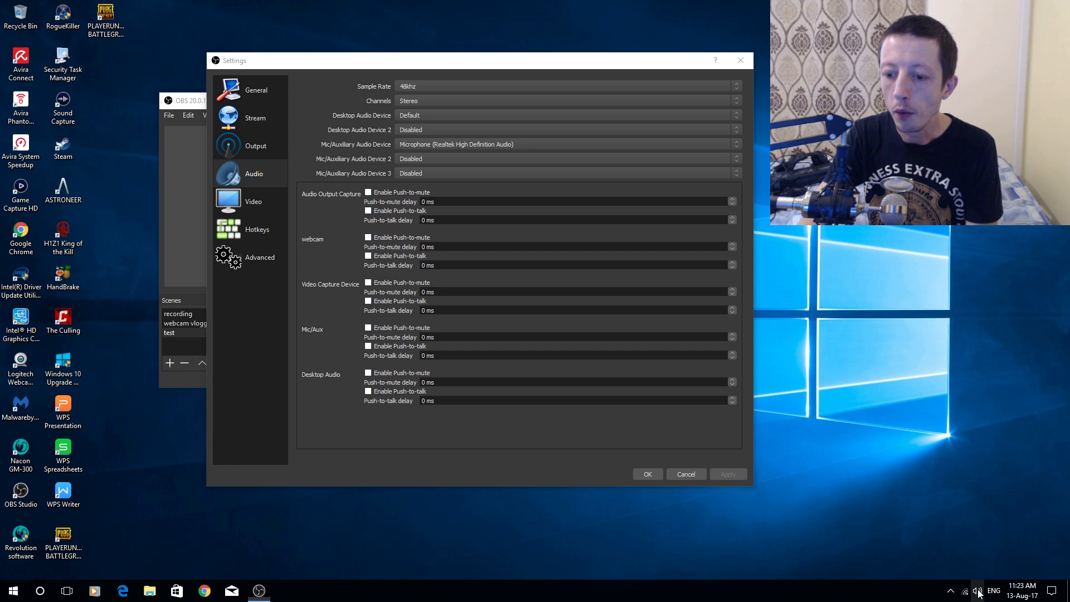
right_click(978, 592)
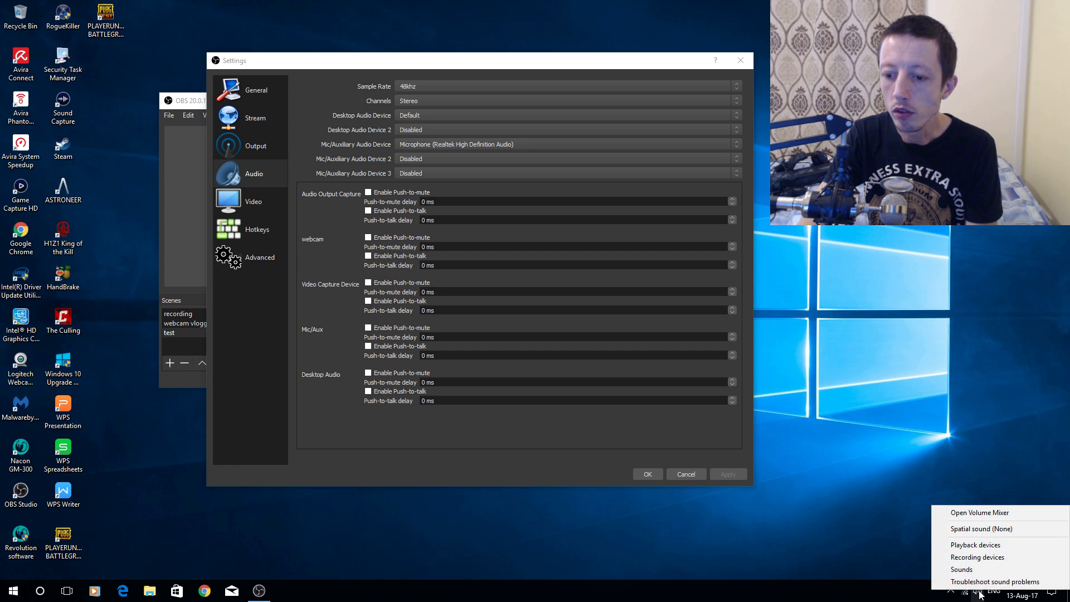
click(976, 558)
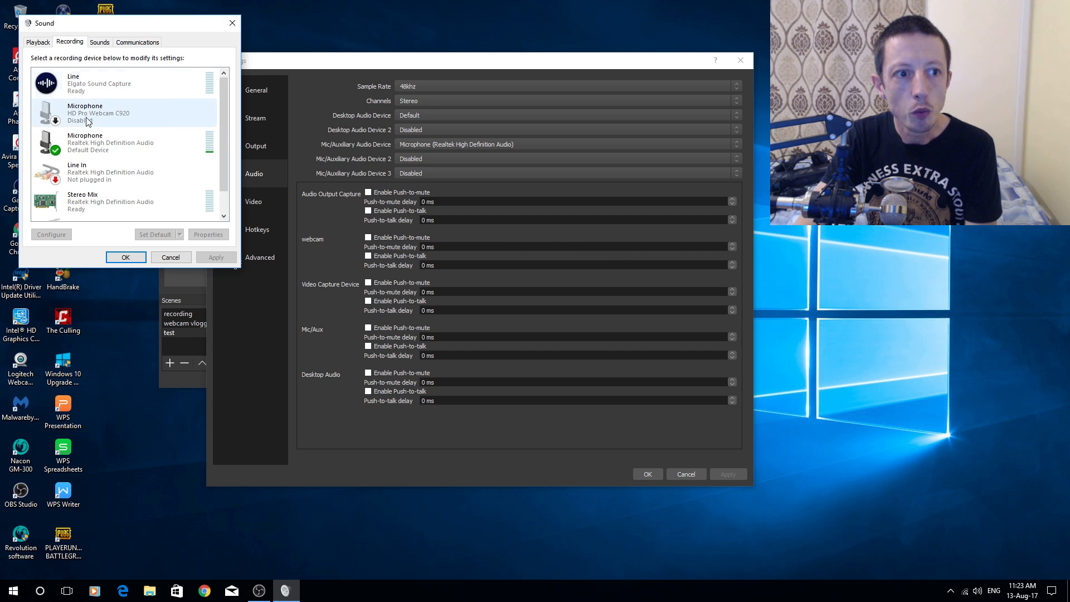
right_click(133, 149)
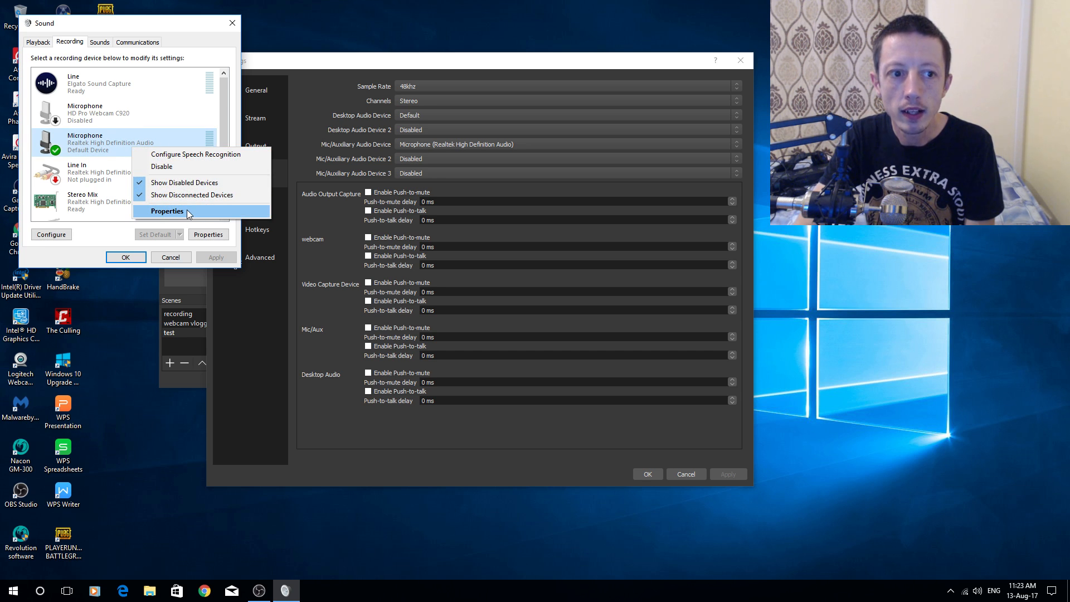
click(167, 211)
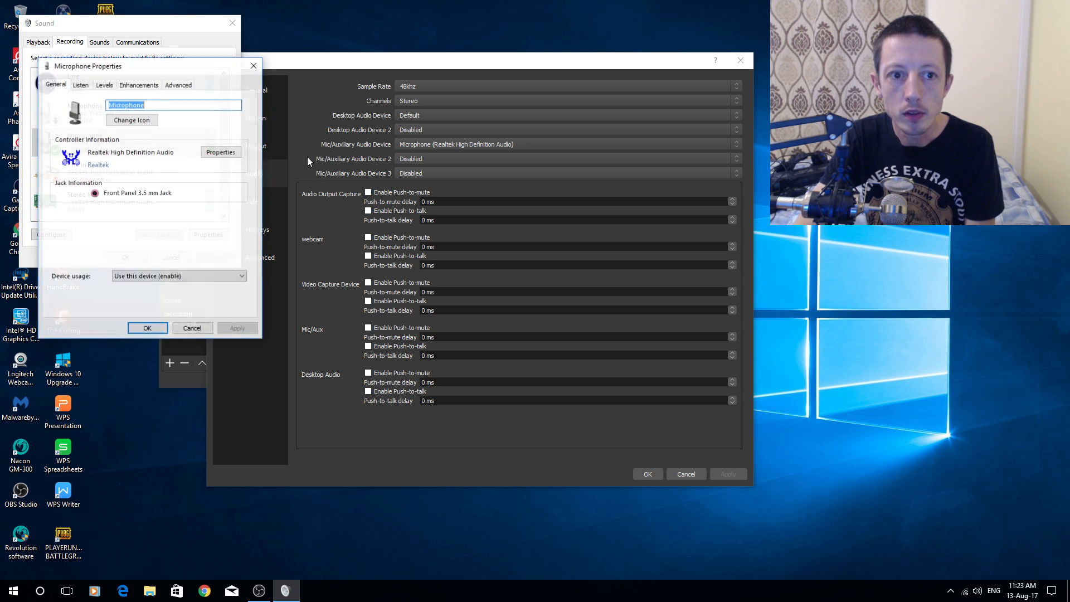
click(171, 84)
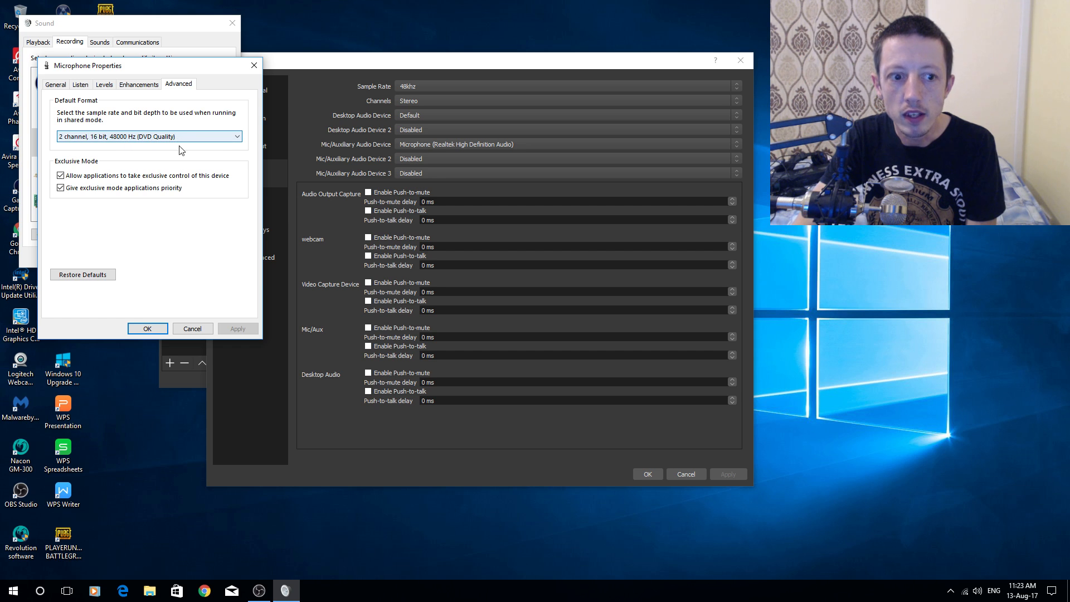
click(147, 329)
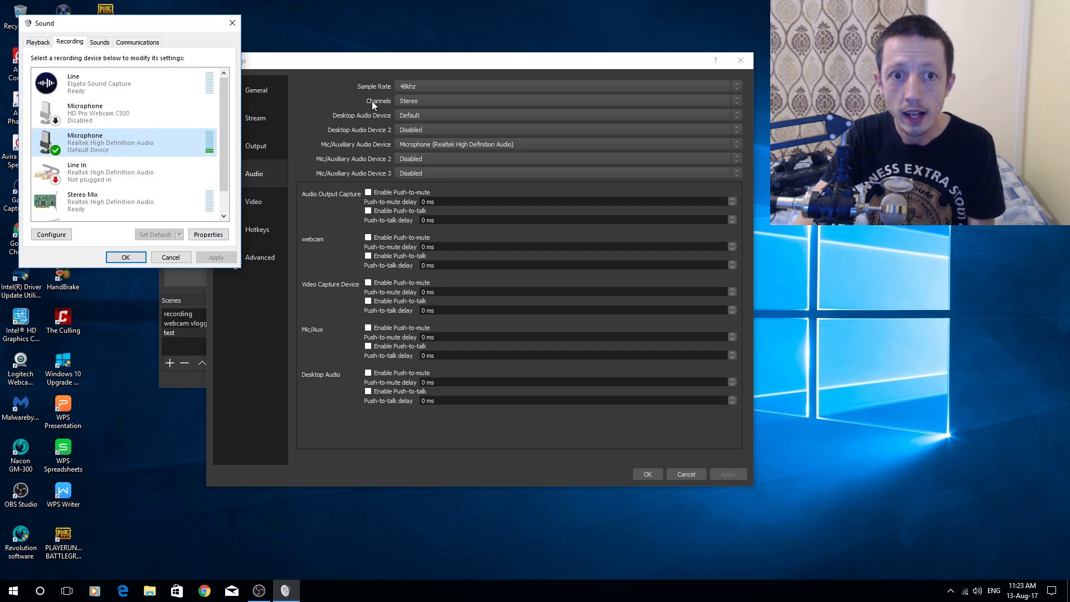
click(232, 22)
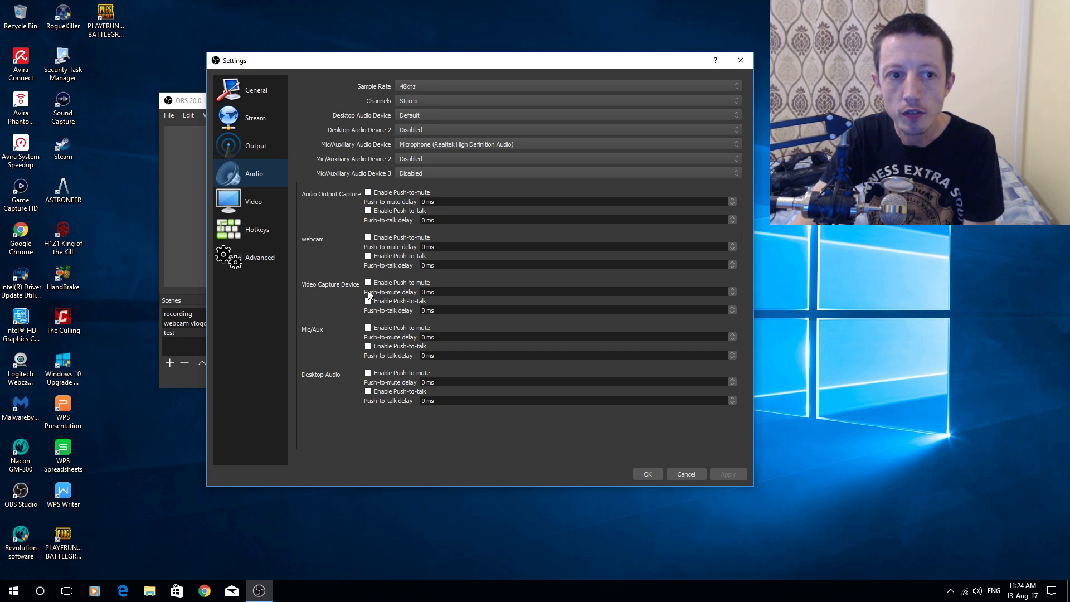
Review the video, hotkeys, advanced and general settings, and close the settings.
click(264, 201)
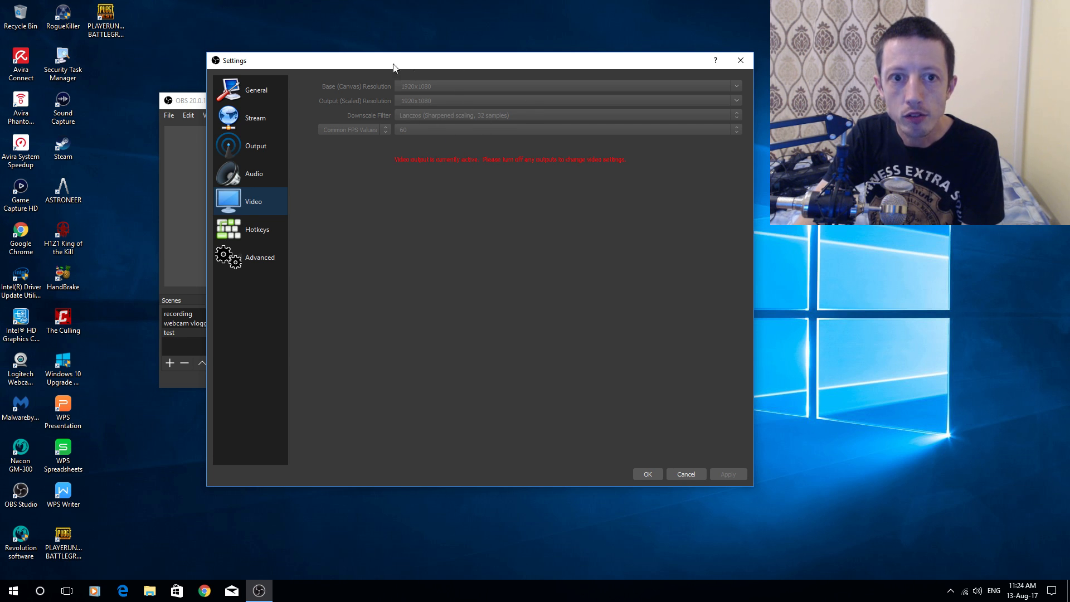
click(266, 229)
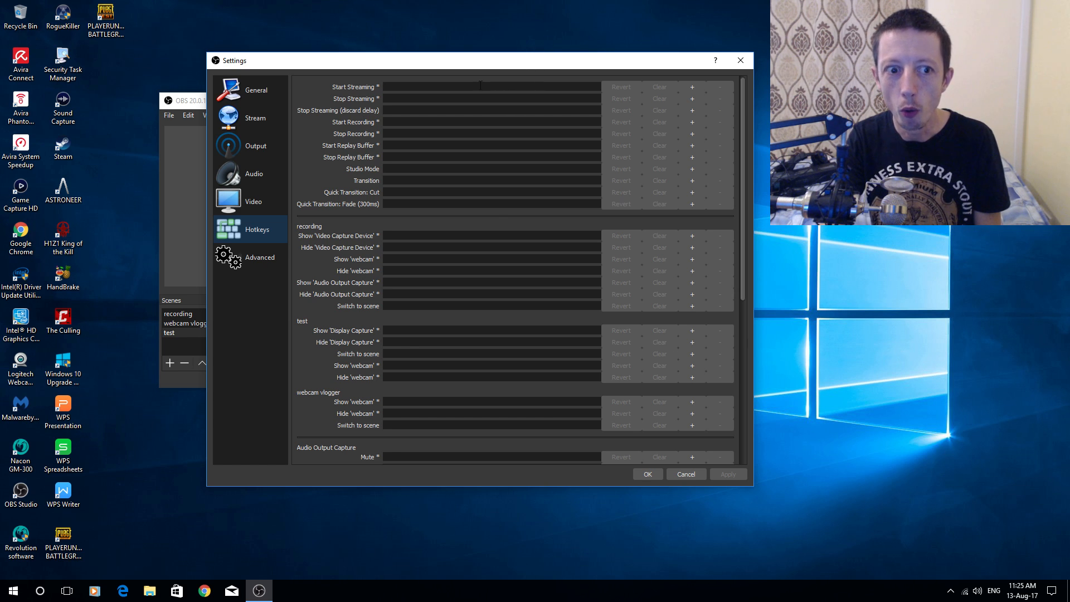
click(272, 263)
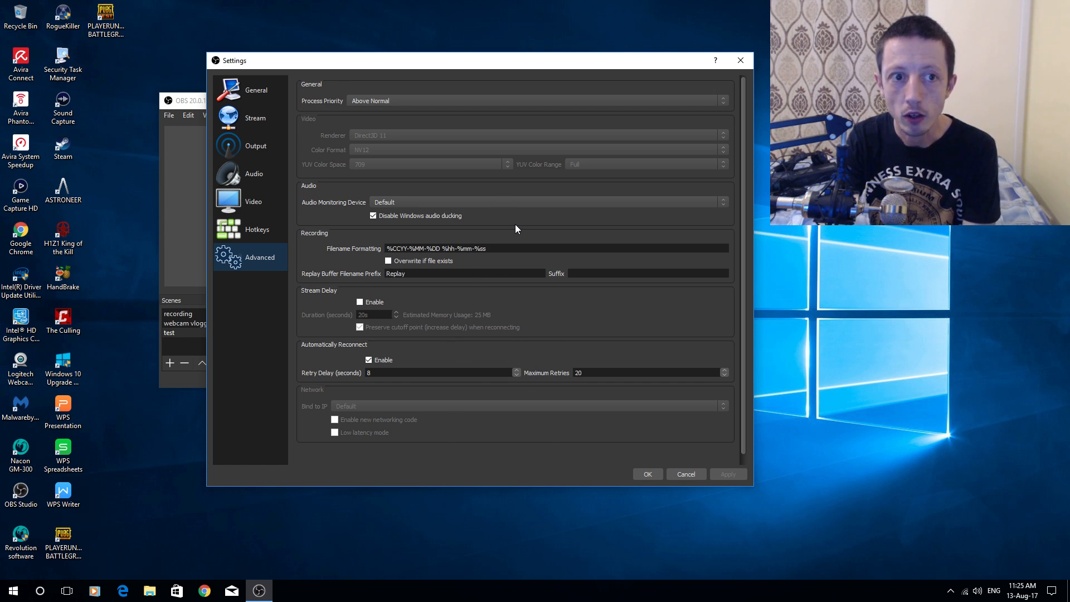
click(255, 91)
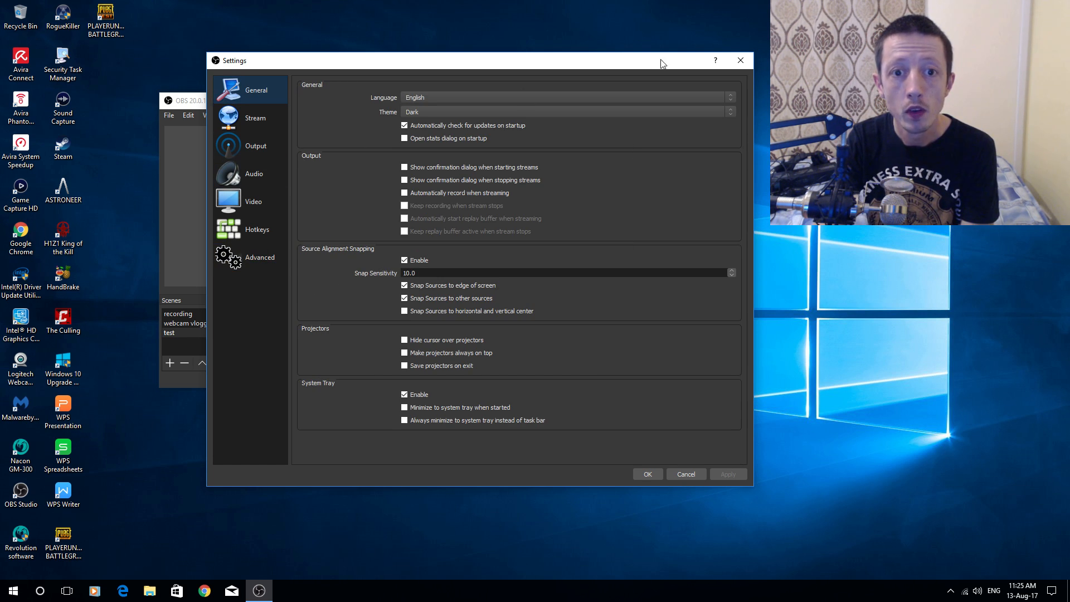
click(655, 475)
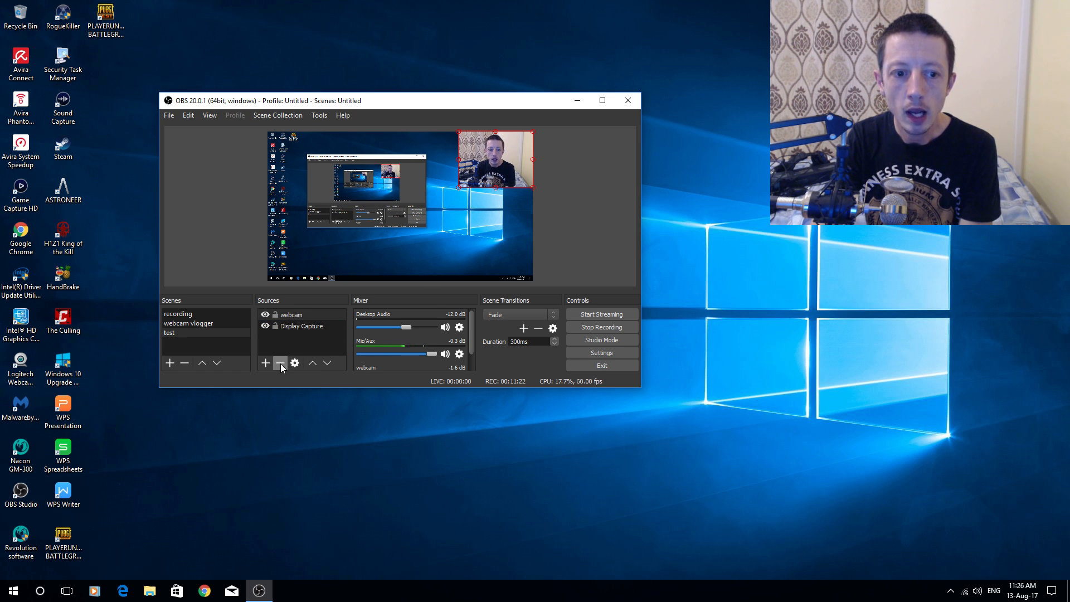
Show the source types available for the test scene and dismiss the list without adding a source.
click(266, 363)
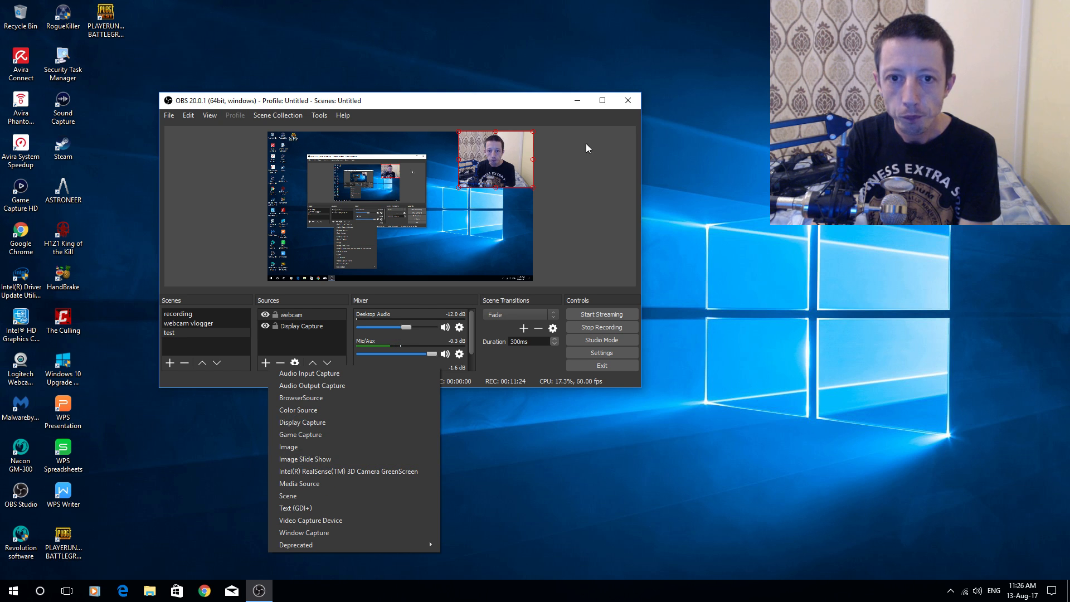
click(574, 34)
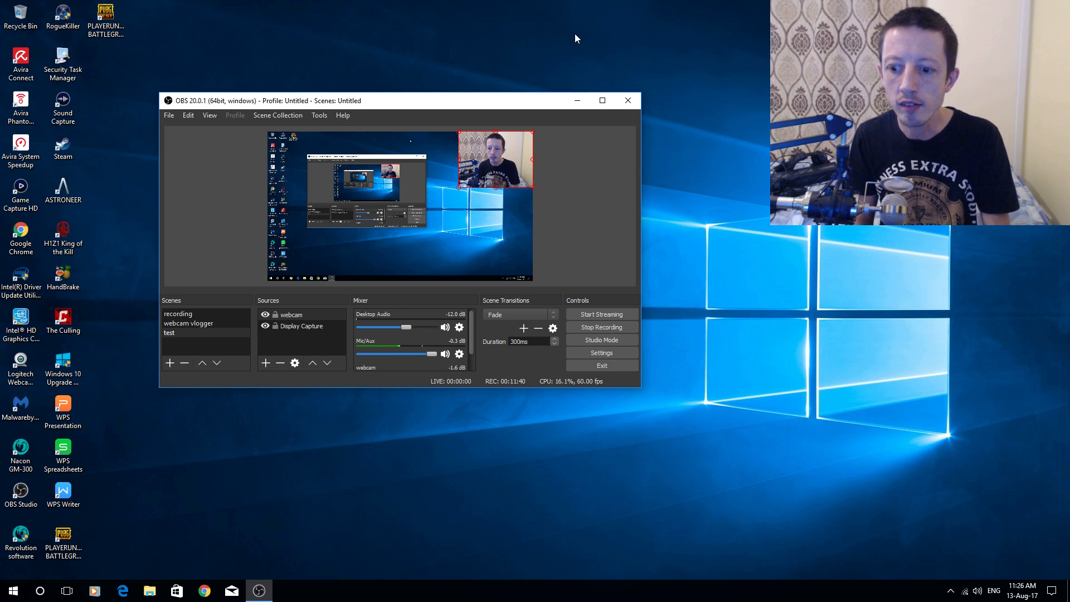
Move the OBS window off the recorded display to clear the desktop.
drag(469, 101, 575, 125)
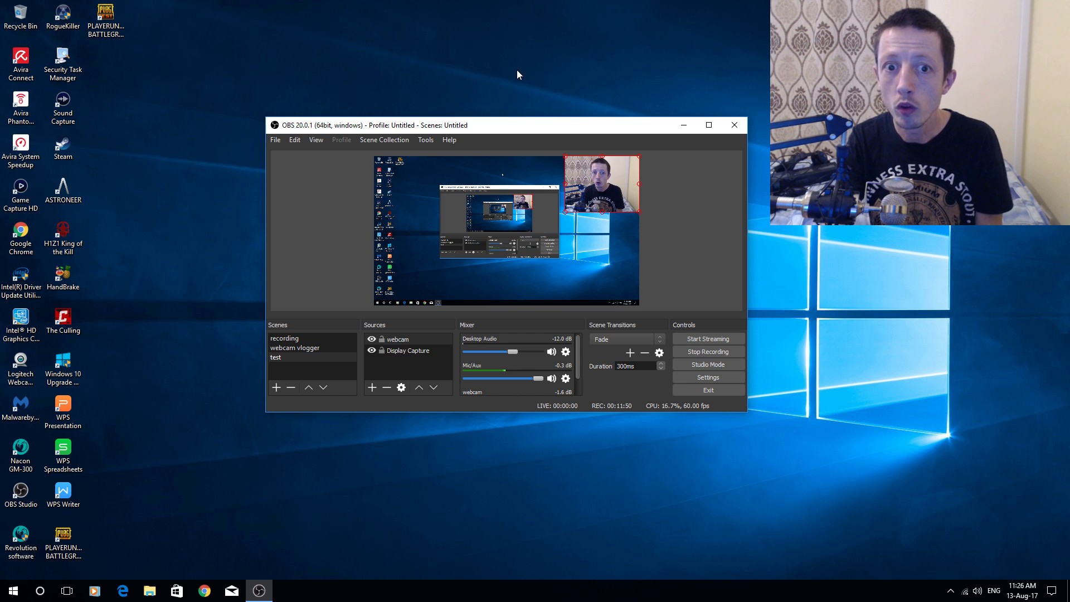
mouse_move(529, 124)
mouse_down()
mouse_move(533, 112)
mouse_move(530, 125)
mouse_up()
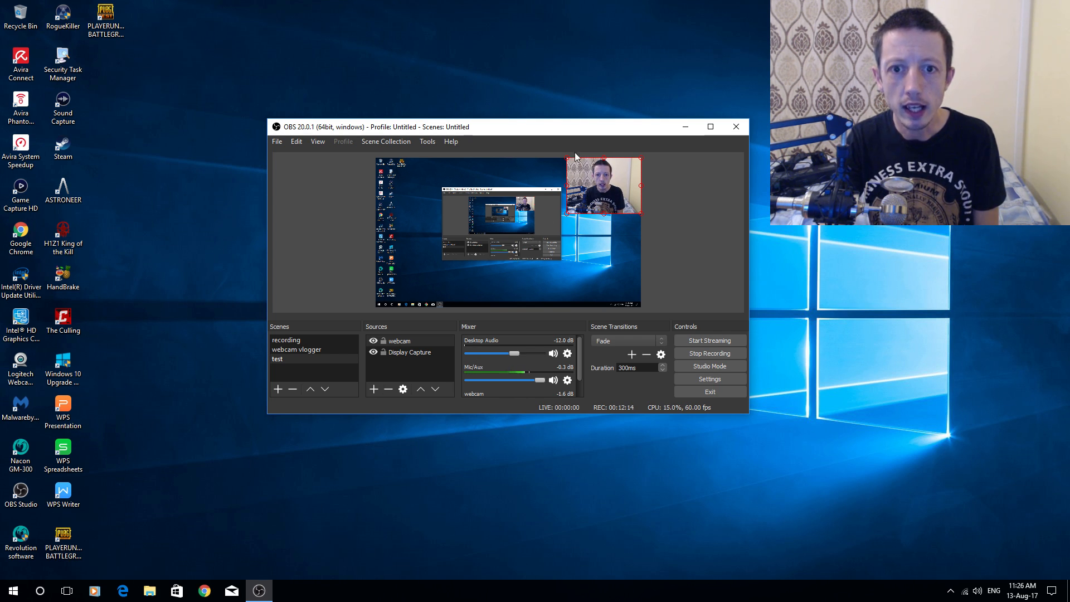
drag(600, 135, 1068, 137)
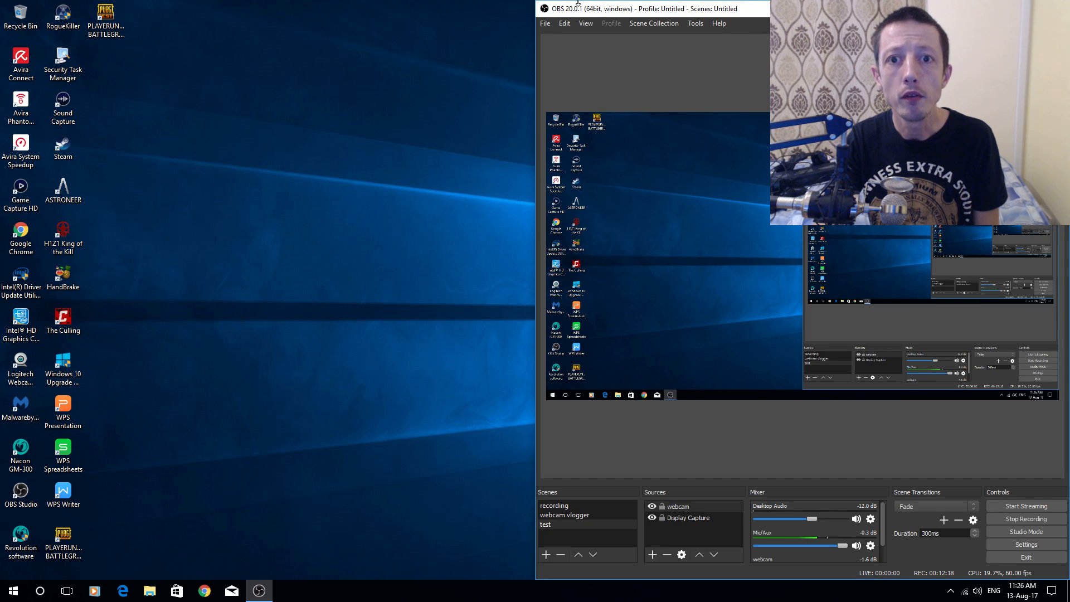
drag(695, 8, 1069, 8)
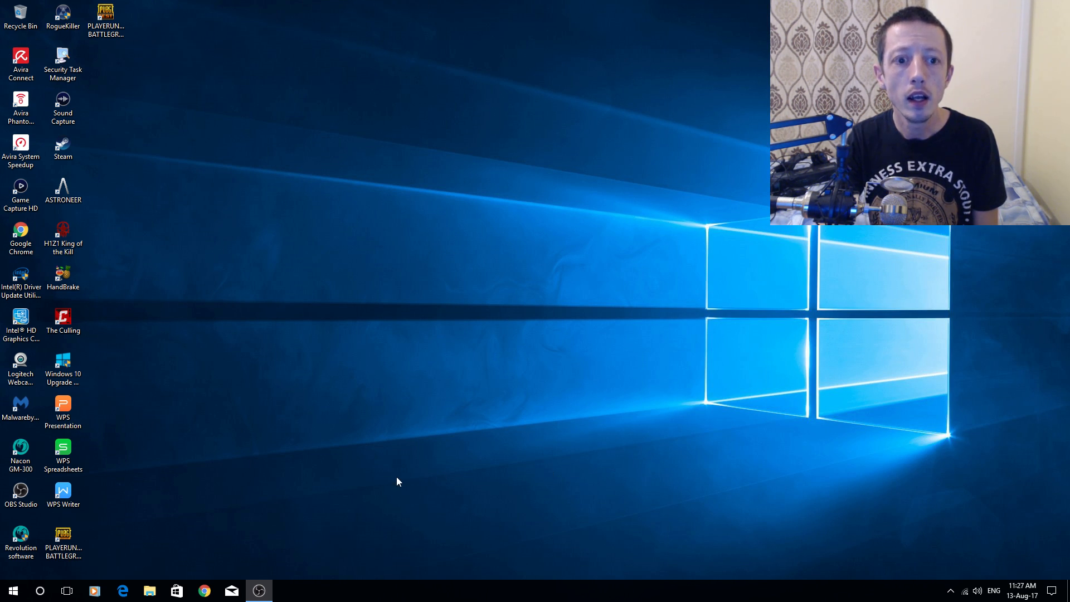
Switch to File Explorer and open the Videos folder holding the saved recordings.
click(156, 586)
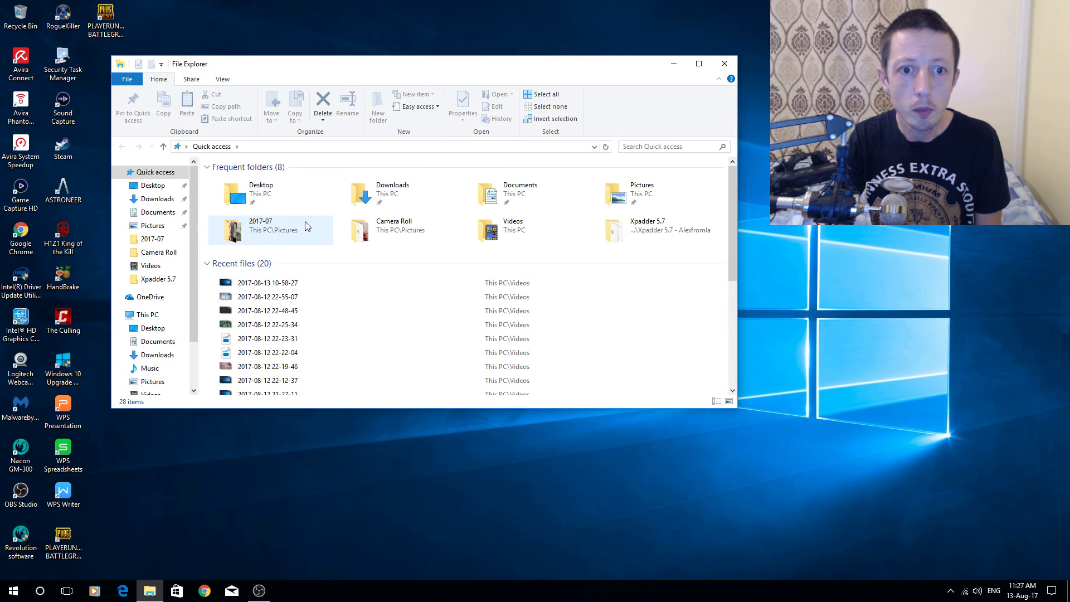
click(507, 233)
double_click(506, 235)
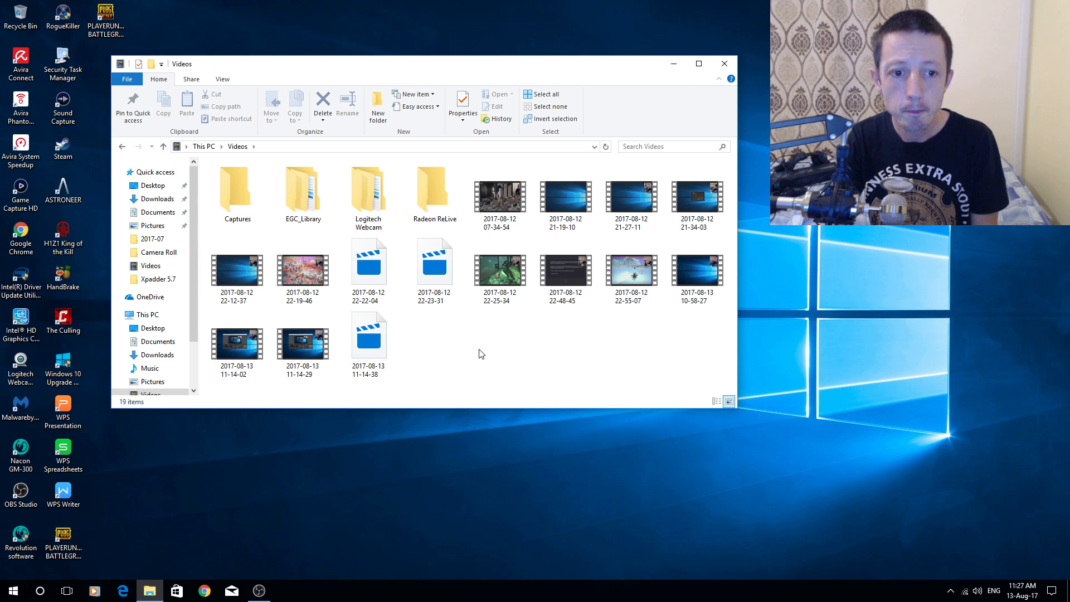
click(312, 349)
double_click(312, 348)
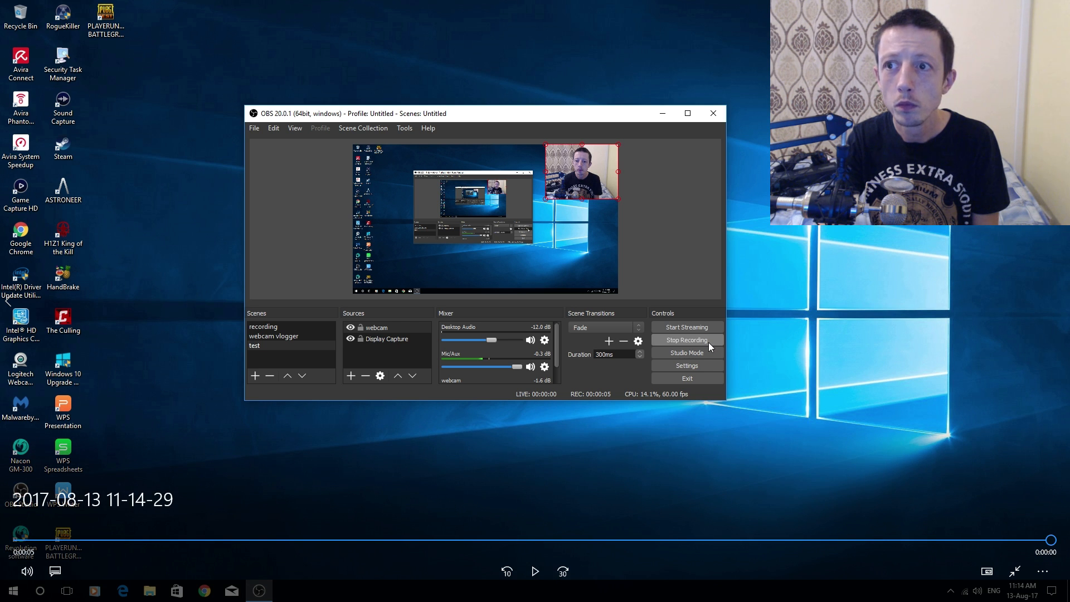
click(1024, 566)
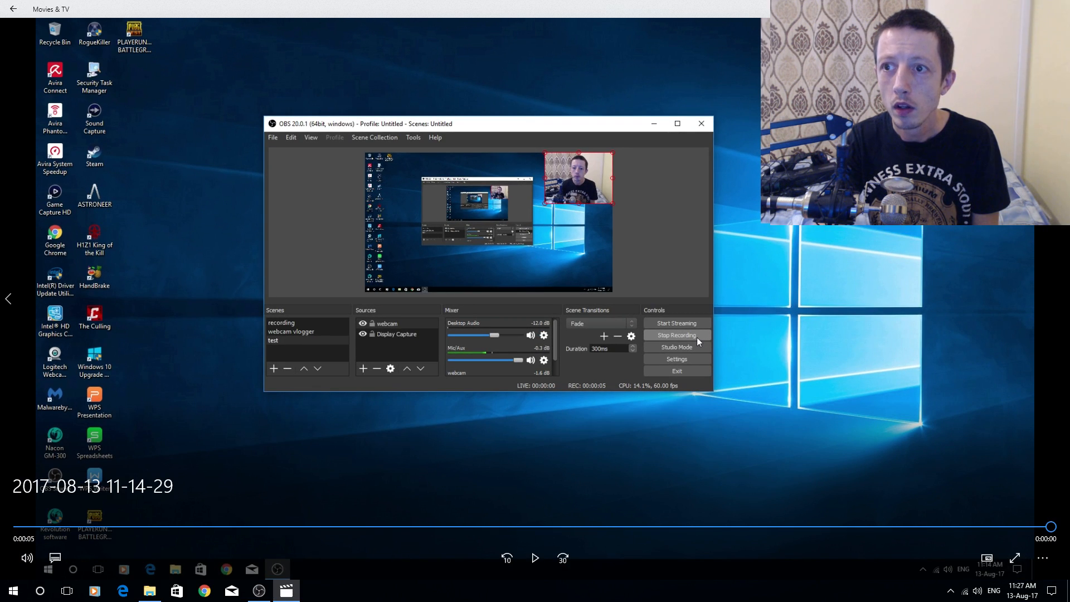
drag(410, 9, 329, 166)
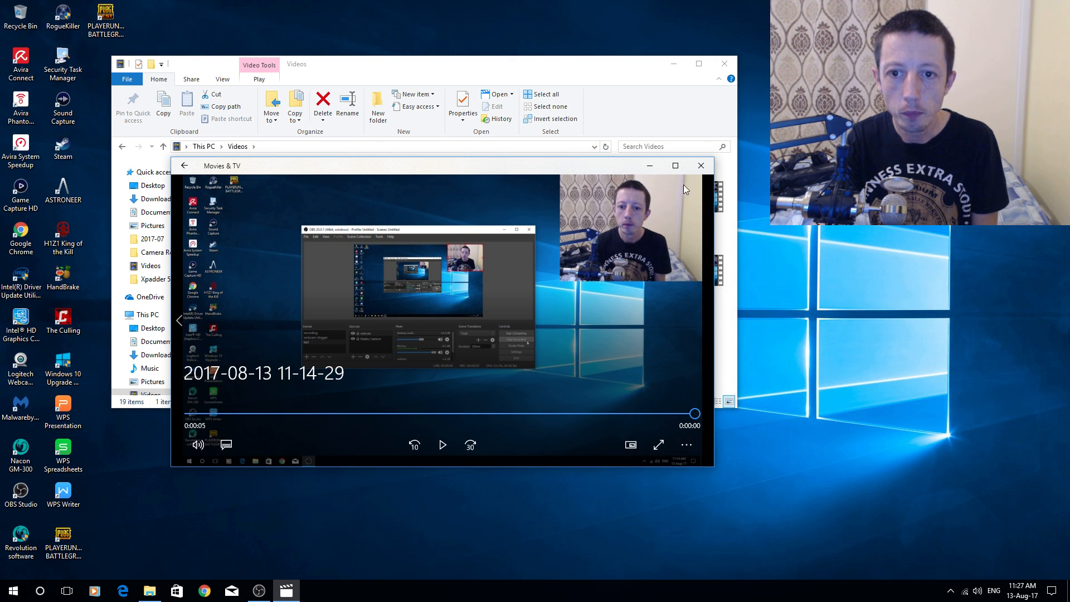
click(701, 165)
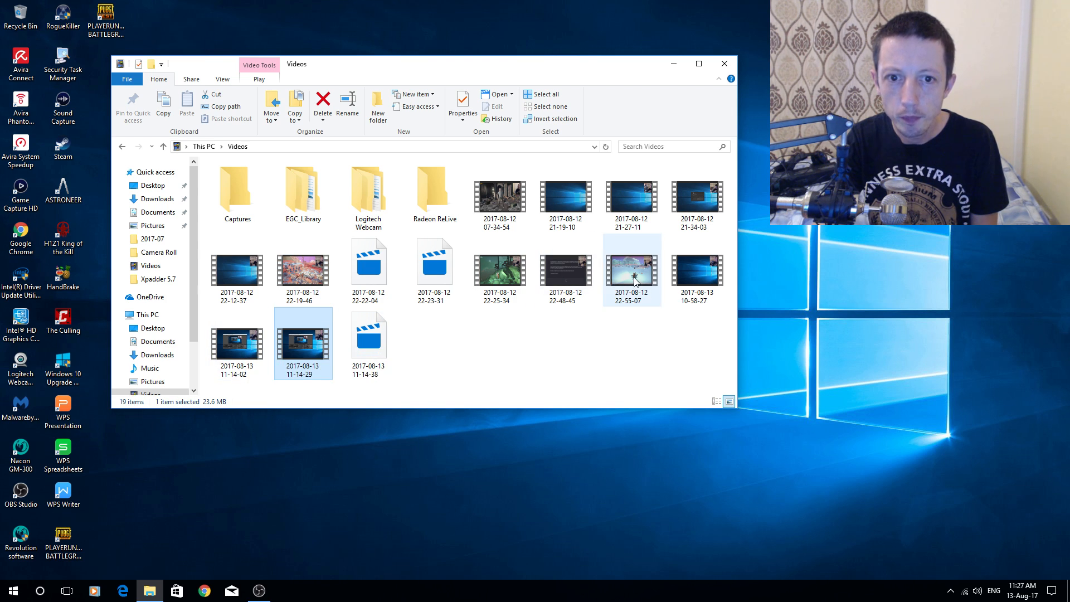
double_click(237, 344)
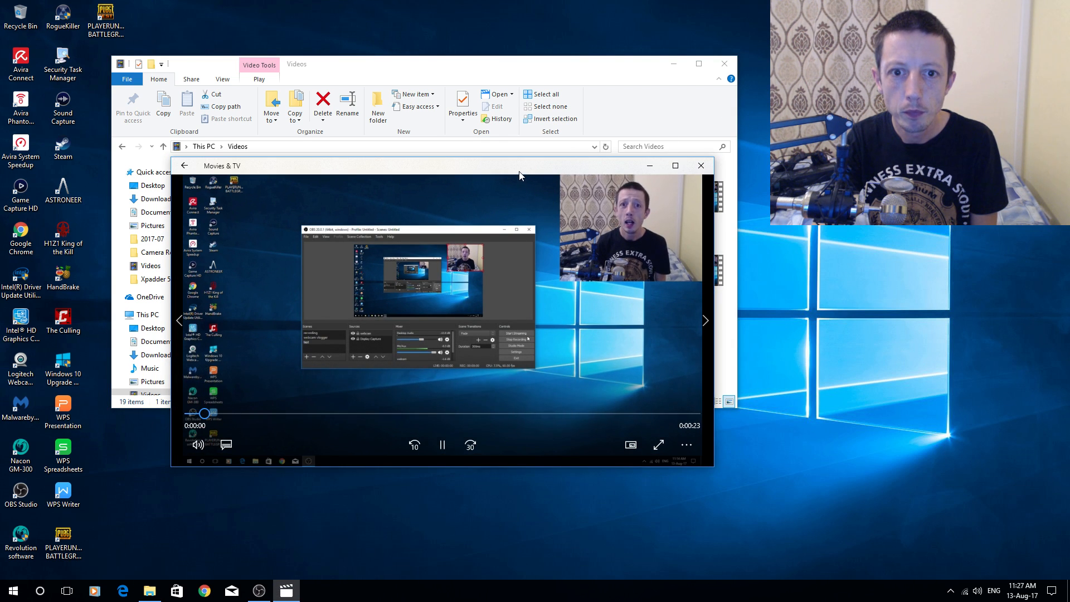
click(433, 386)
click(506, 388)
click(594, 387)
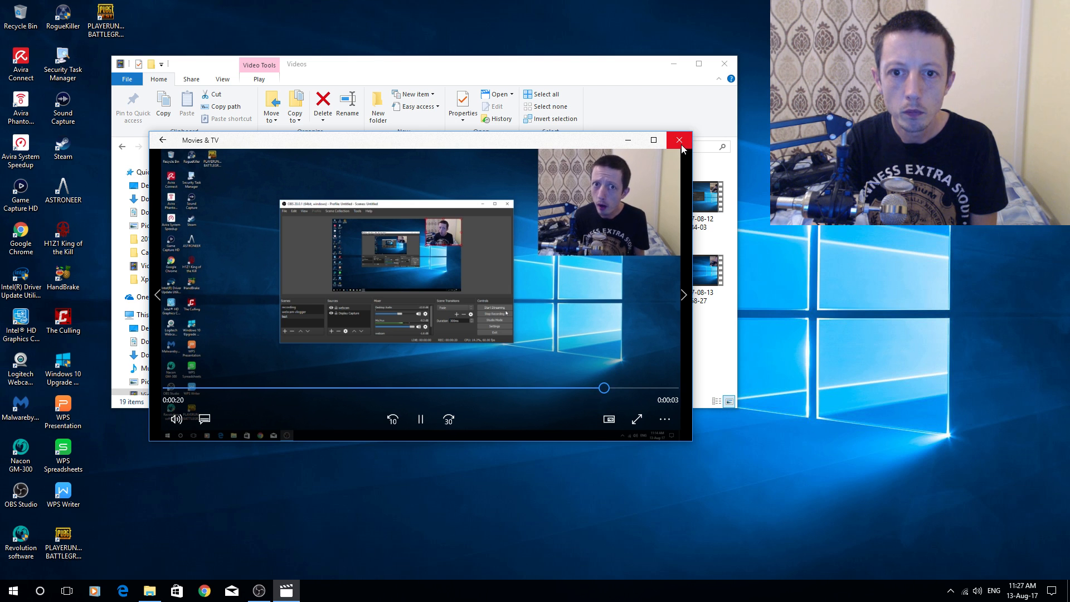
click(679, 141)
double_click(303, 269)
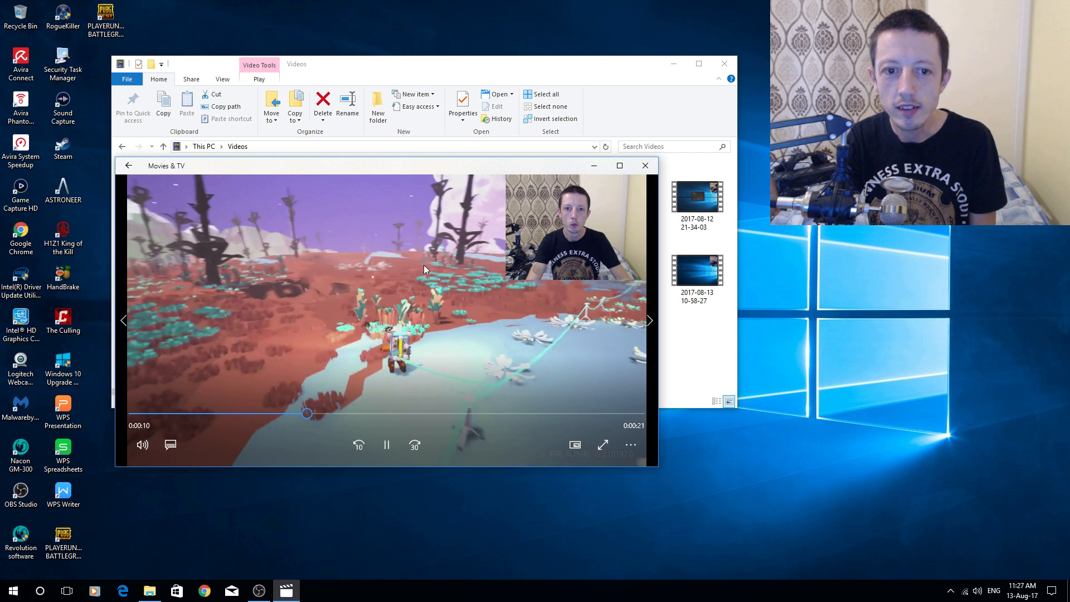
click(645, 165)
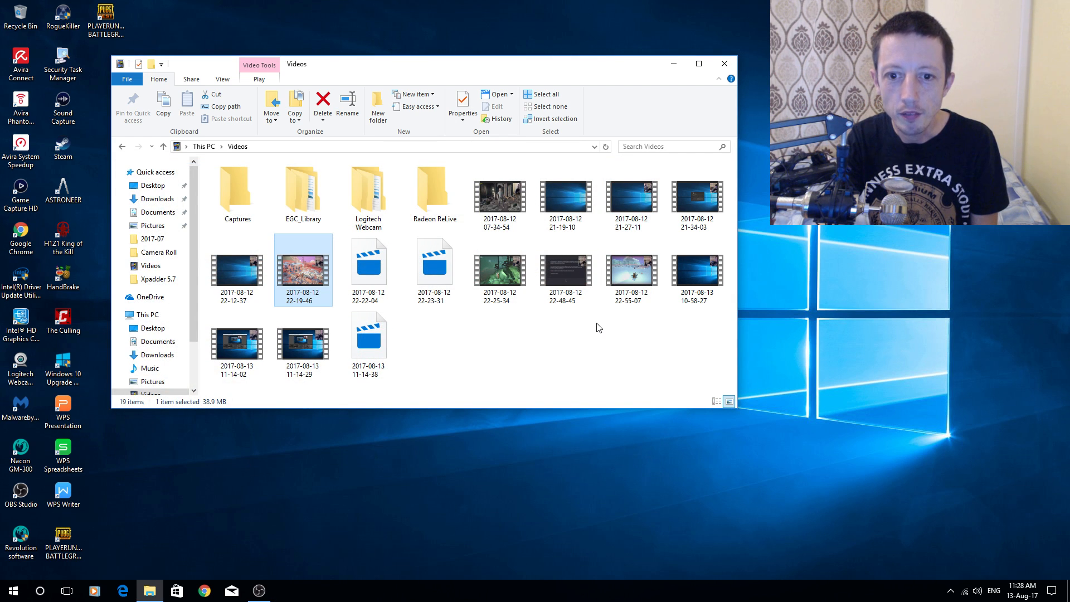
double_click(628, 273)
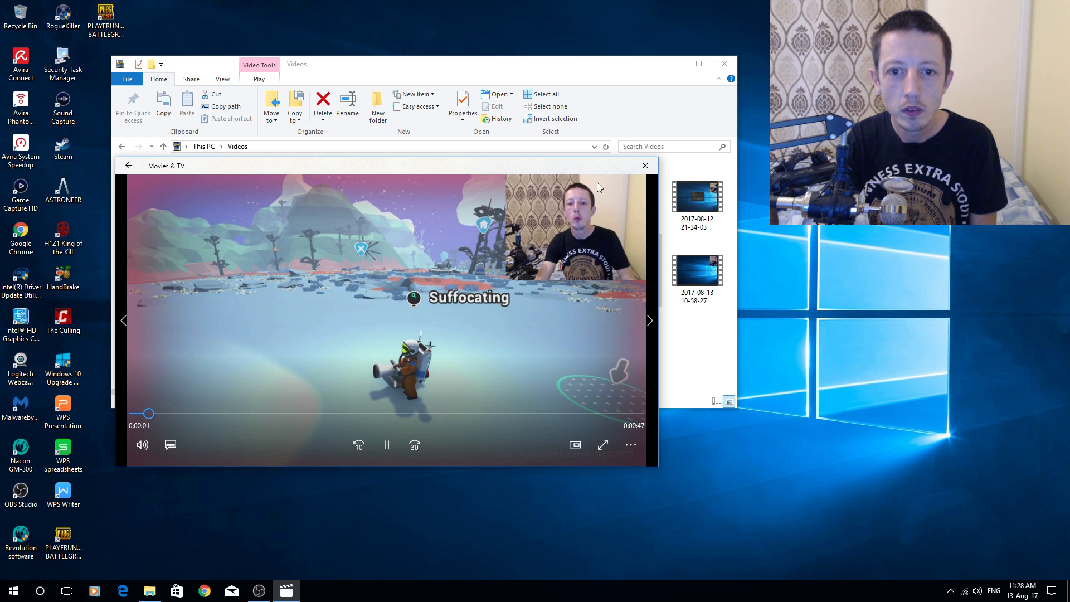
click(645, 165)
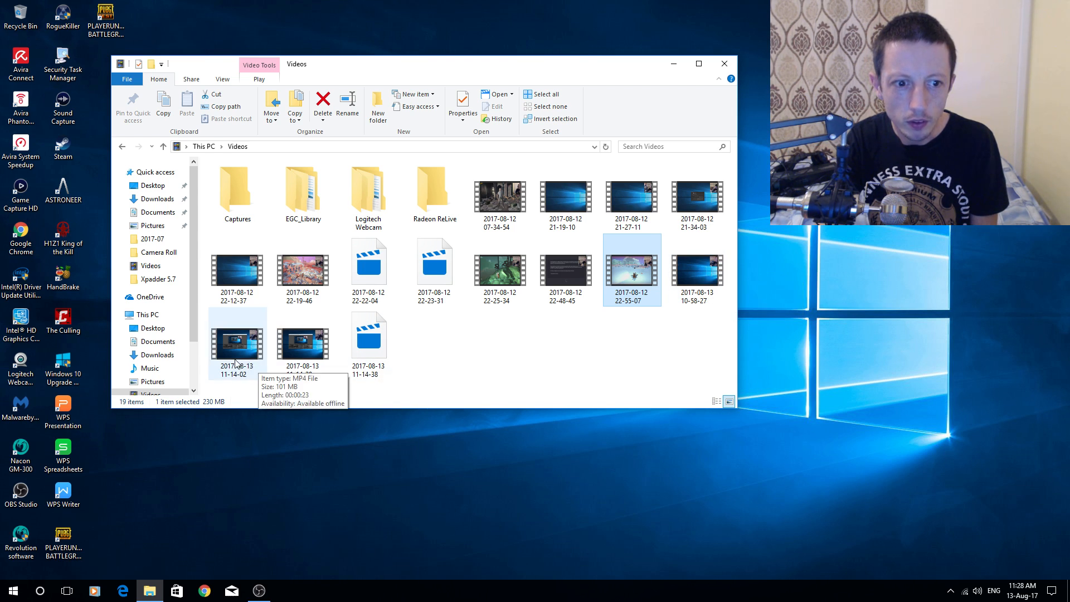
double_click(695, 271)
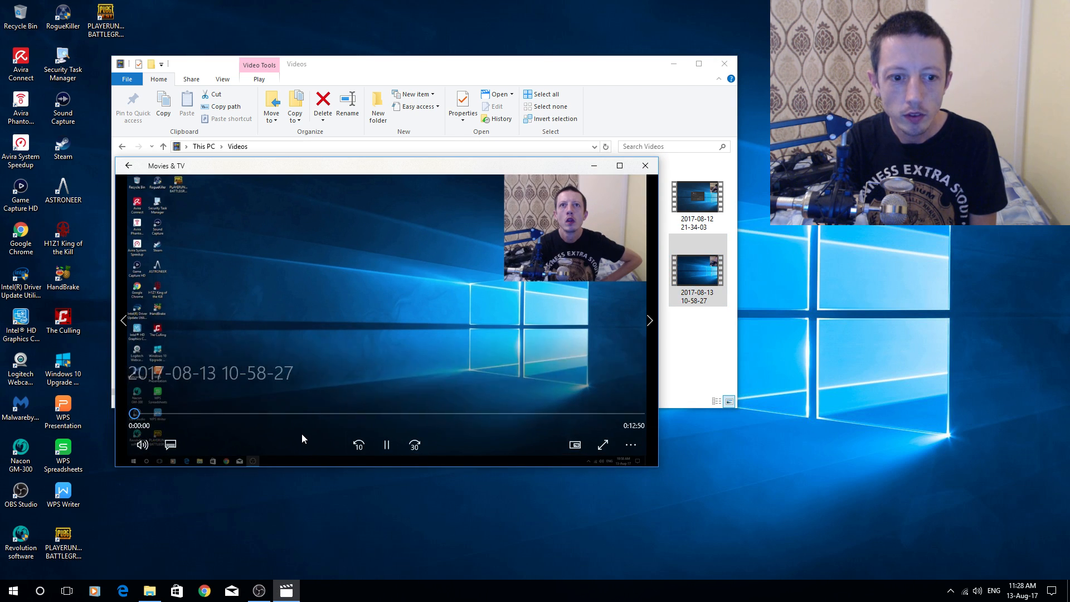
click(316, 413)
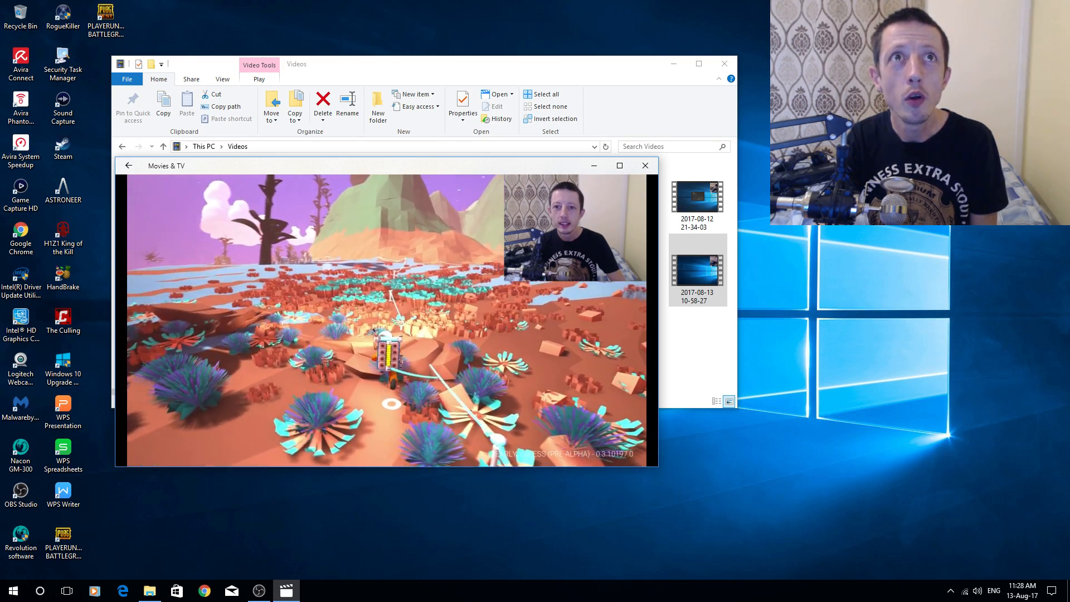
mouse_move(404, 305)
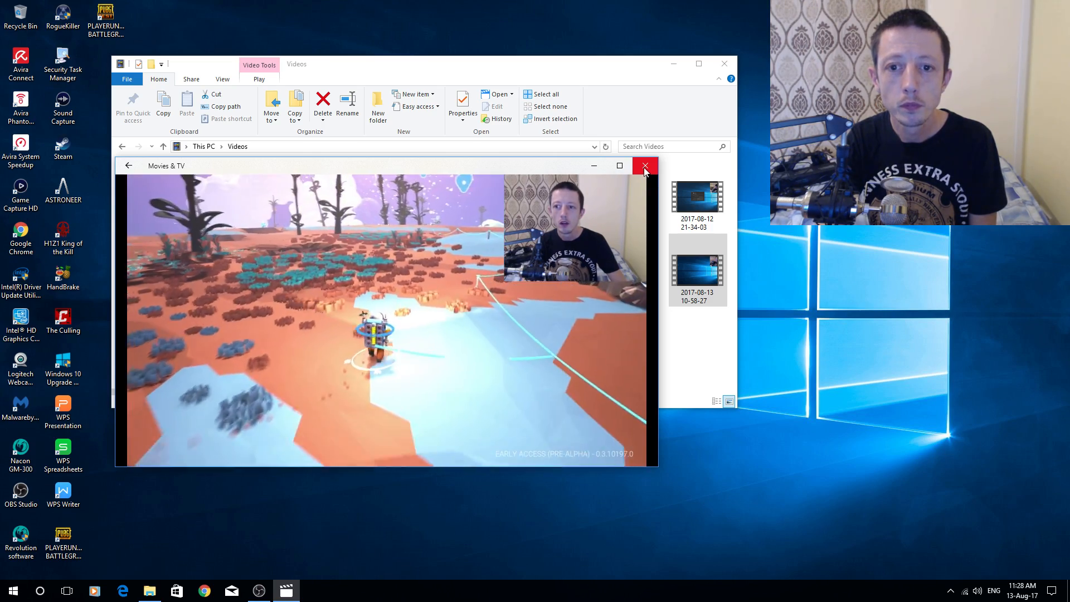
click(644, 167)
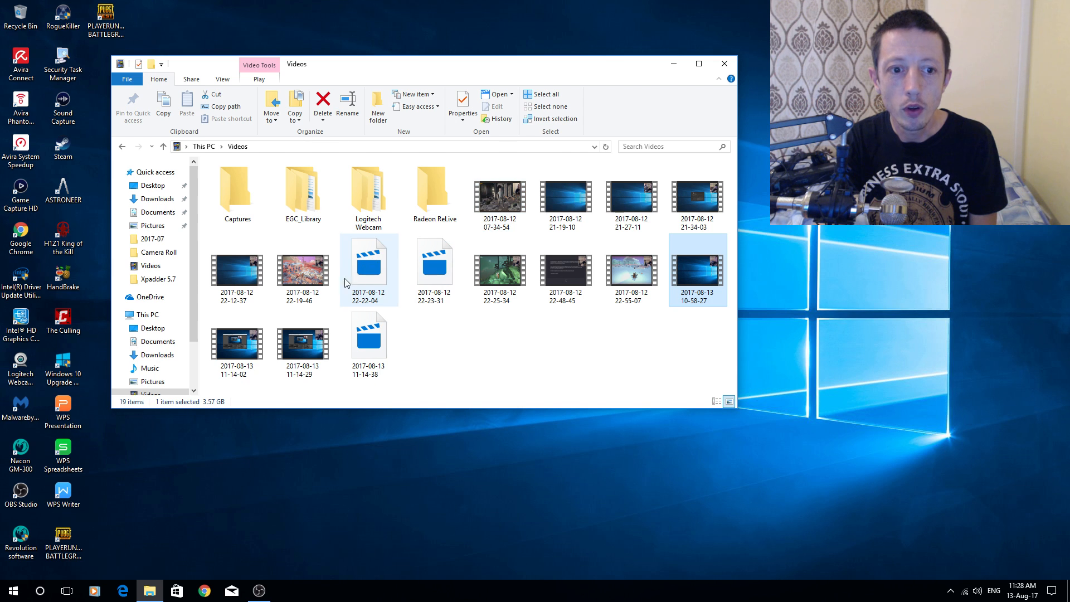
double_click(311, 275)
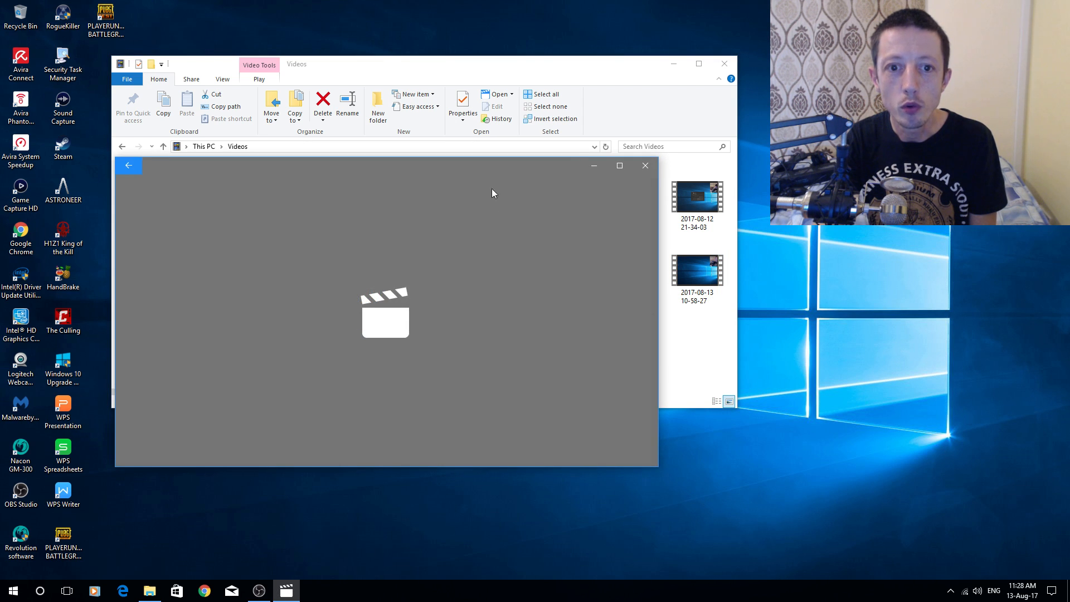
drag(460, 169, 467, 174)
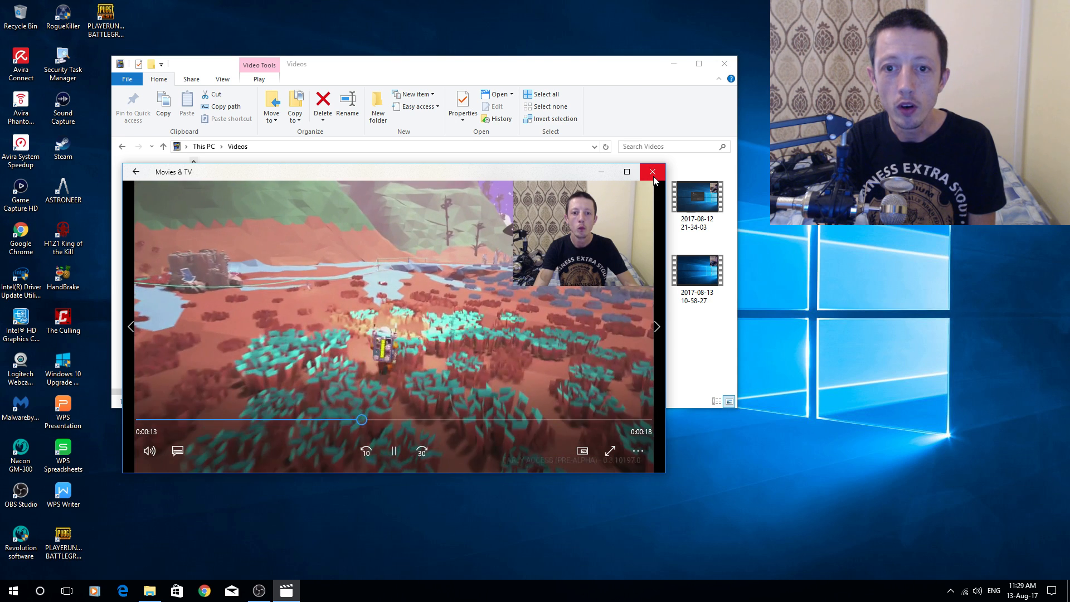
click(652, 172)
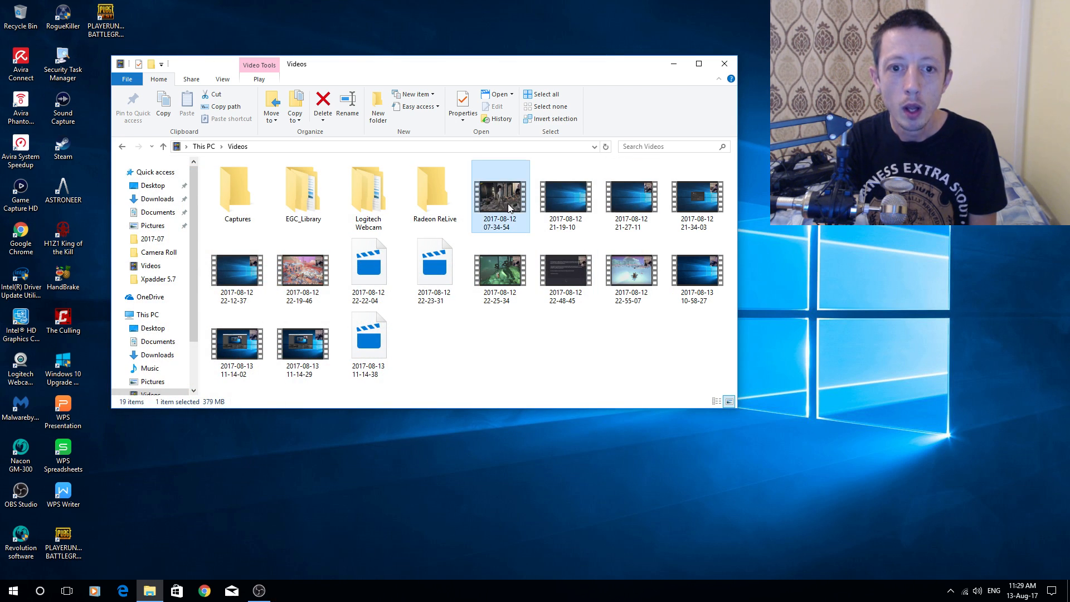
double_click(508, 208)
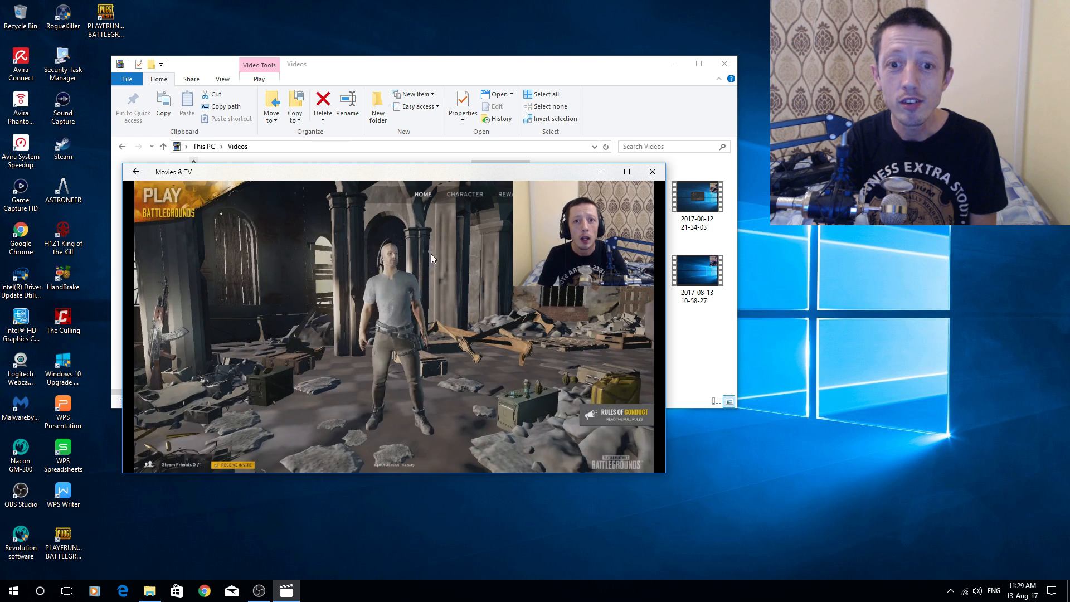
drag(345, 419, 413, 419)
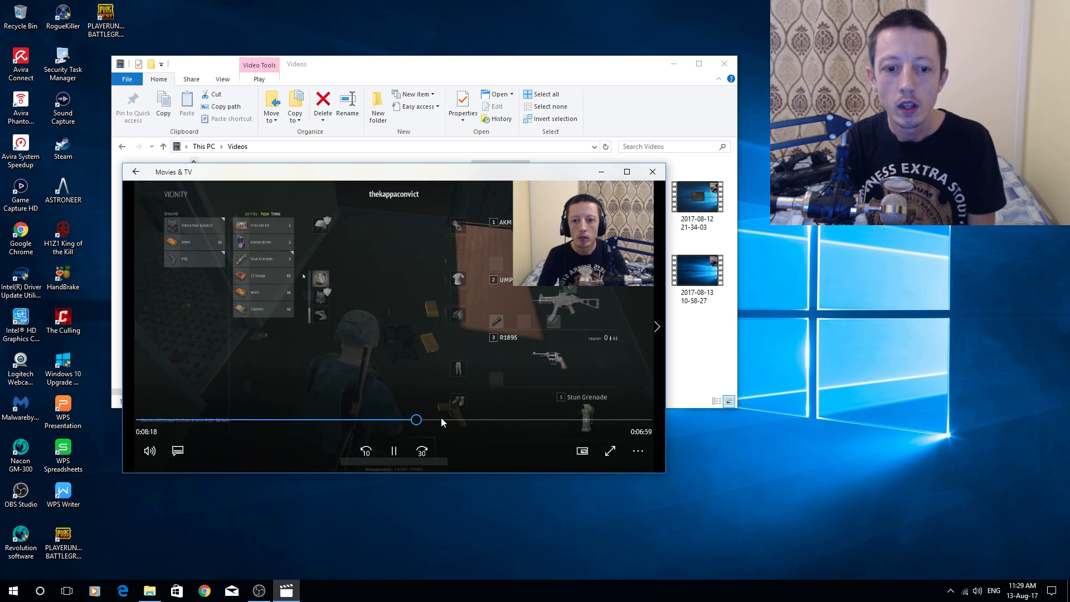
click(435, 417)
click(463, 419)
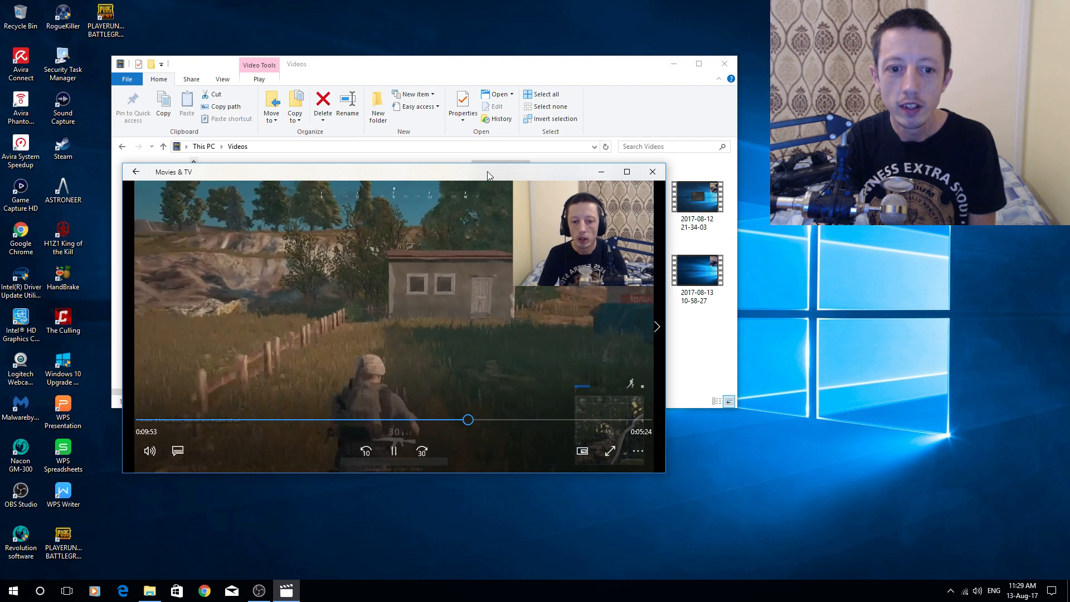
click(652, 172)
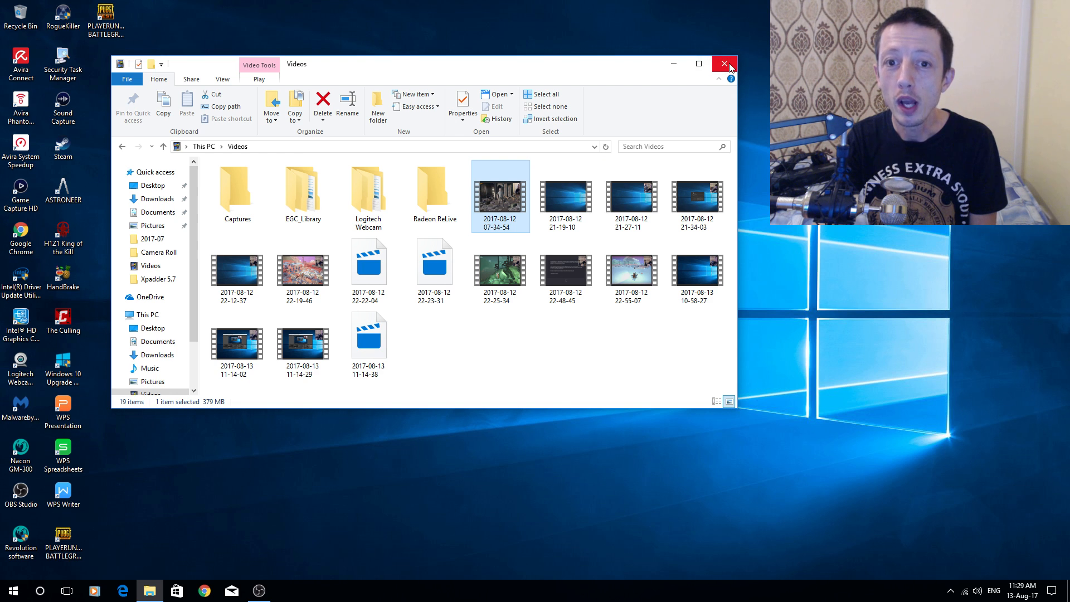
click(729, 67)
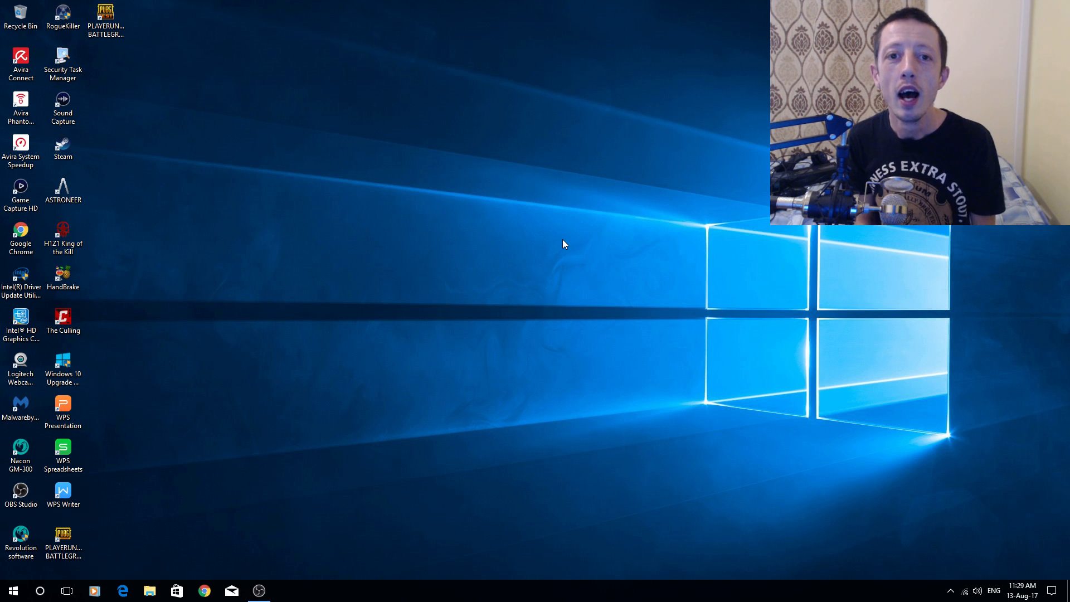